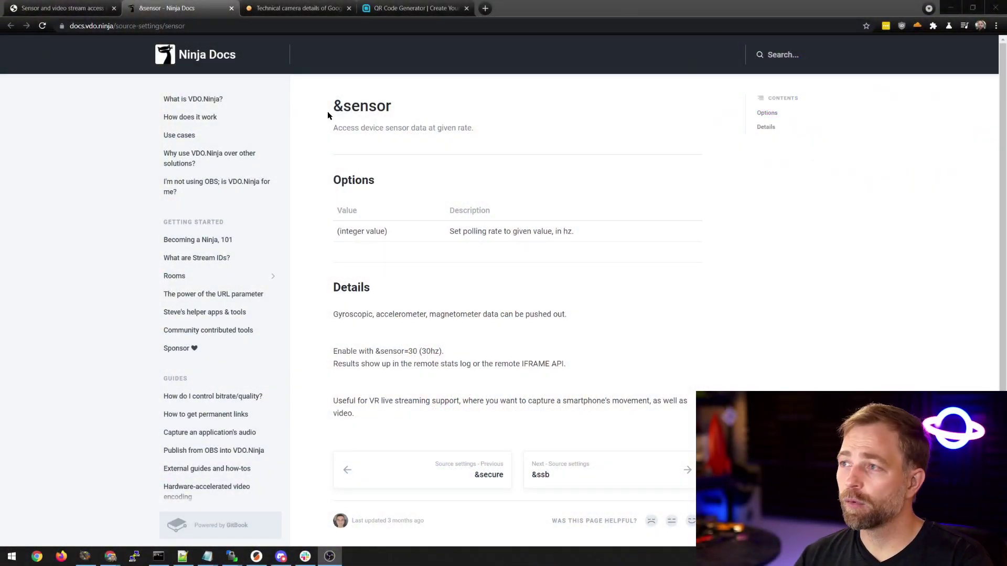
Highlight the &sensor option in the docs and scroll through its description
{"action": "left_click_drag", "start_coordinate": [328, 108], "coordinate": [395, 109]}
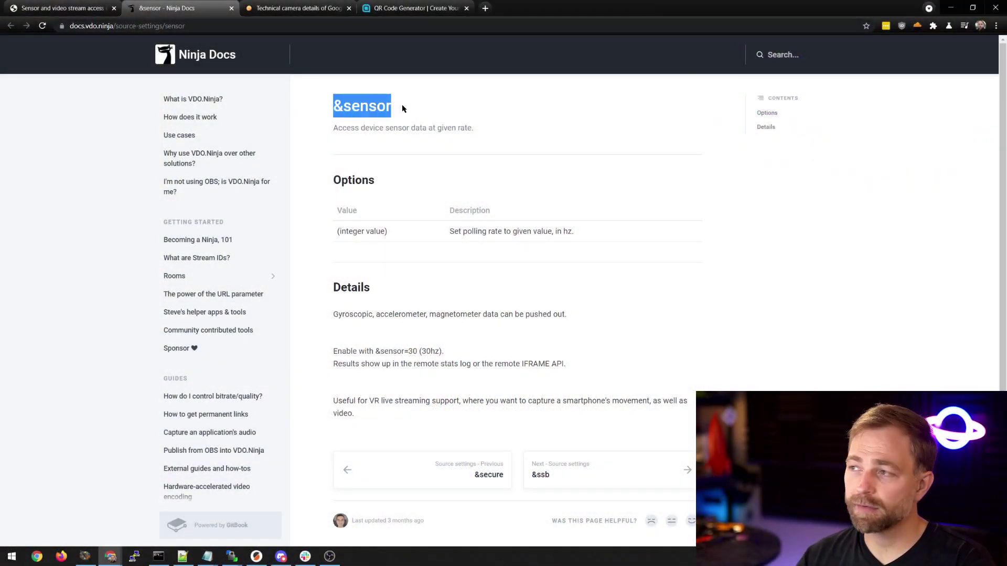
{"action": "left_click", "coordinate": [403, 109]}
{"action": "scroll", "coordinate": [222, 260], "scroll_direction": "down", "scroll_amount": 15}
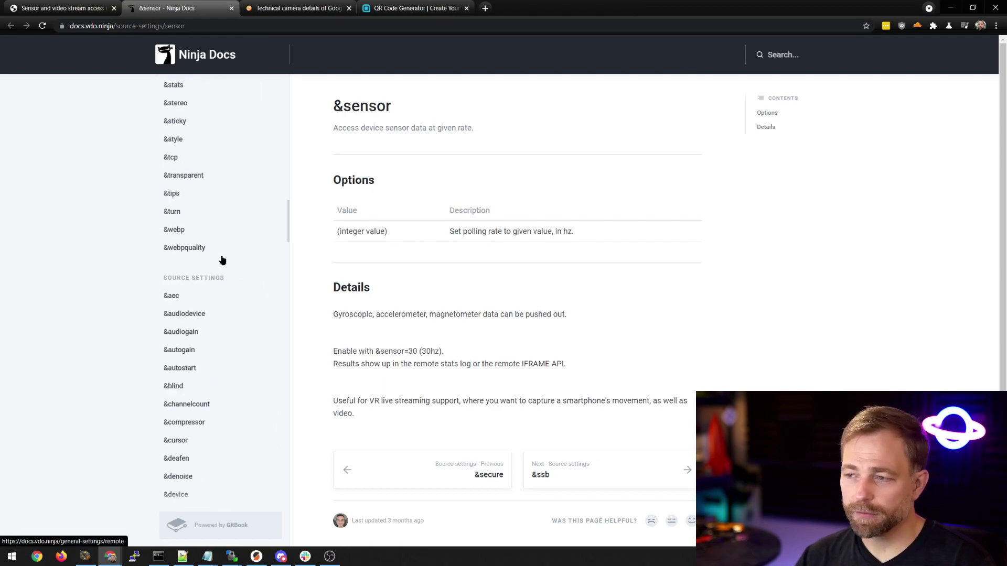
{"action": "scroll", "coordinate": [221, 257], "scroll_direction": "down", "scroll_amount": 14}
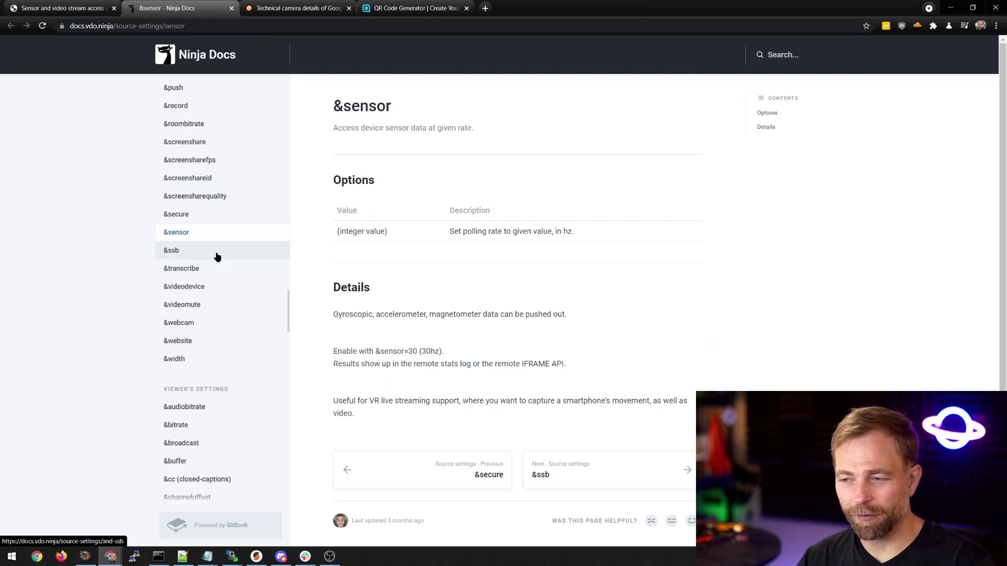
{"action": "scroll", "coordinate": [218, 256], "scroll_direction": "down", "scroll_amount": 1}
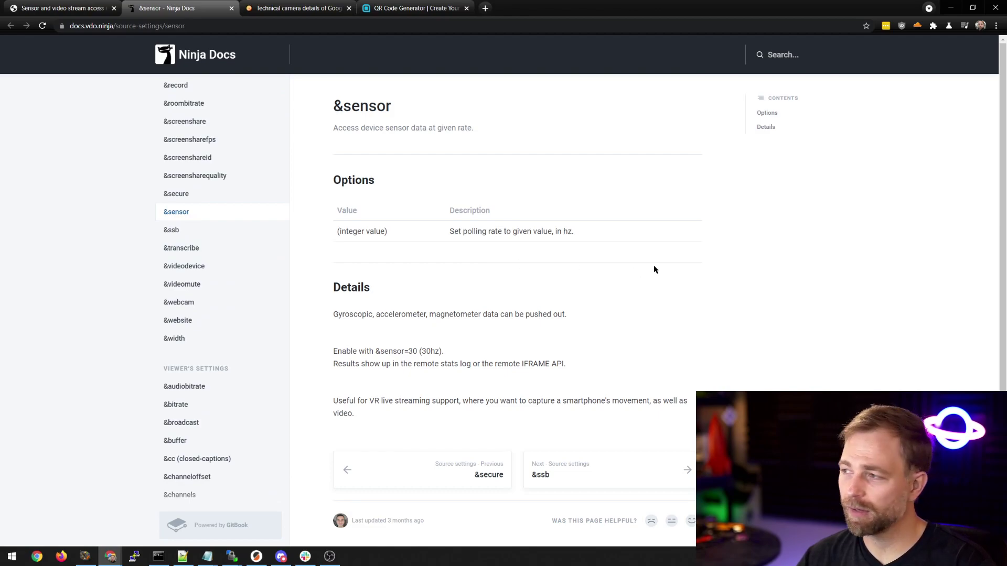
{"action": "scroll", "coordinate": [228, 281], "scroll_direction": "up", "scroll_amount": 14}
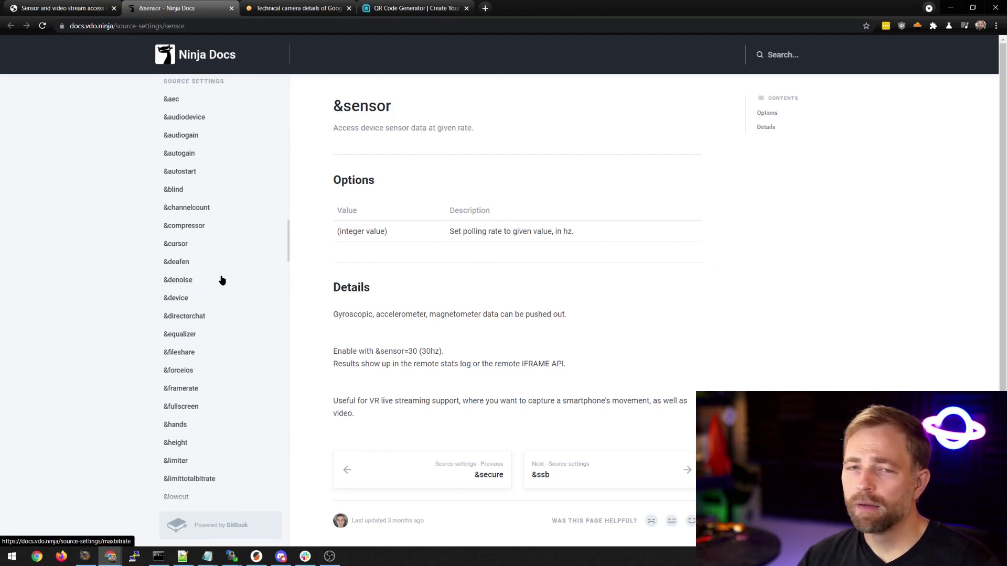
{"action": "scroll", "coordinate": [223, 280], "scroll_direction": "up", "scroll_amount": 4}
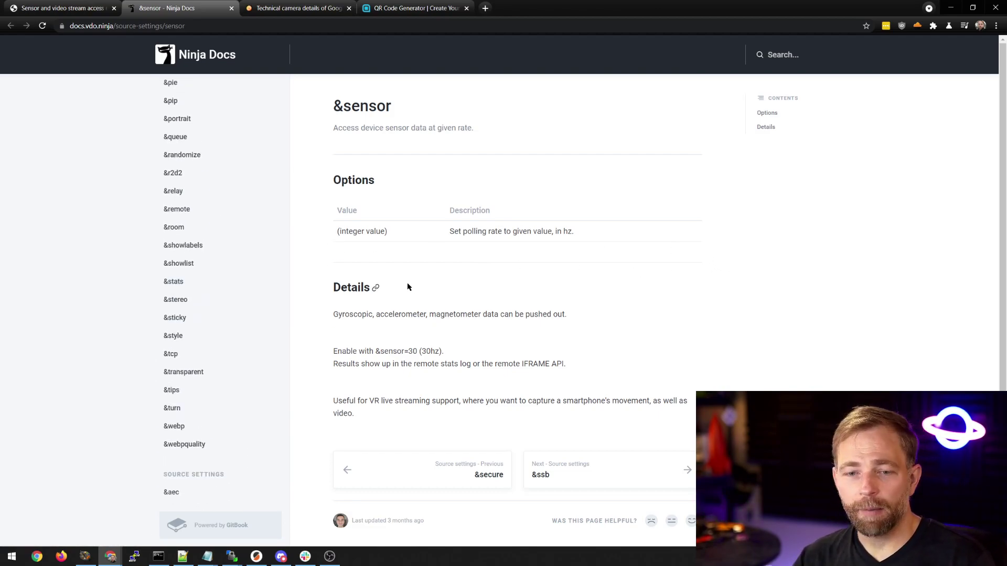
Check the sensors demo page, then bring up the QR code holding the &sensor push link
{"action": "left_click", "coordinate": [62, 8]}
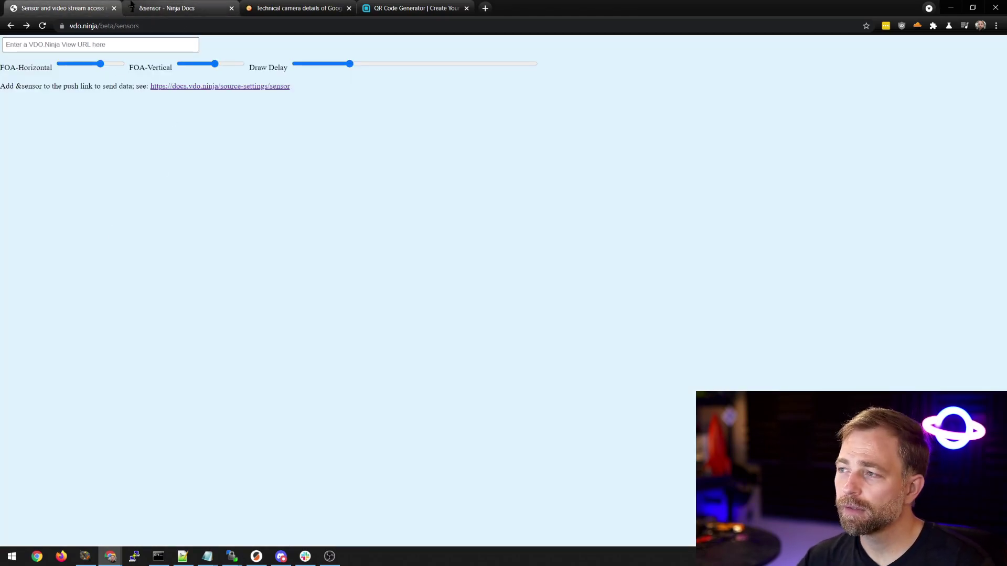
{"action": "mouse_move", "coordinate": [164, 3]}
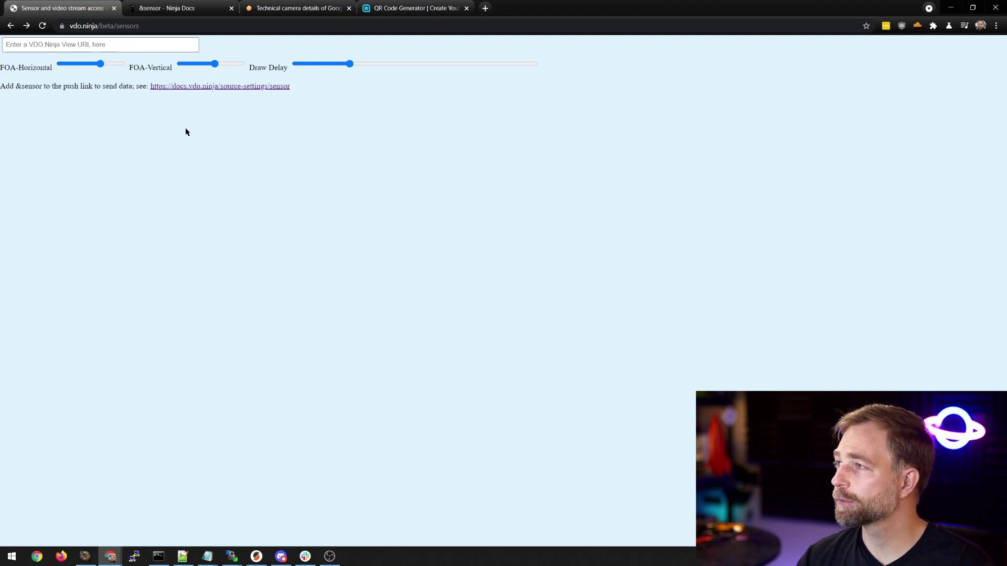
{"action": "left_click", "coordinate": [184, 7]}
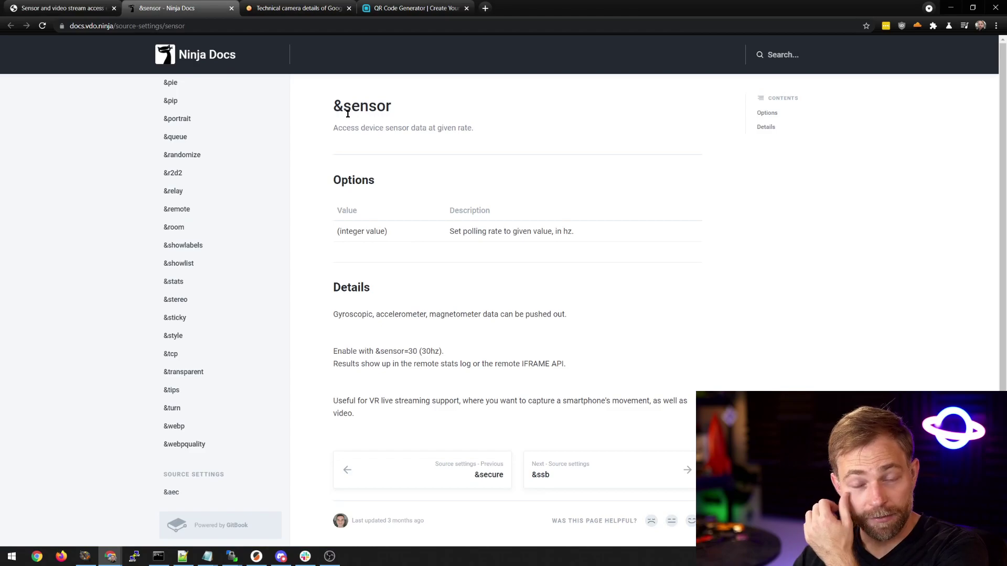
{"action": "left_click", "coordinate": [399, 6]}
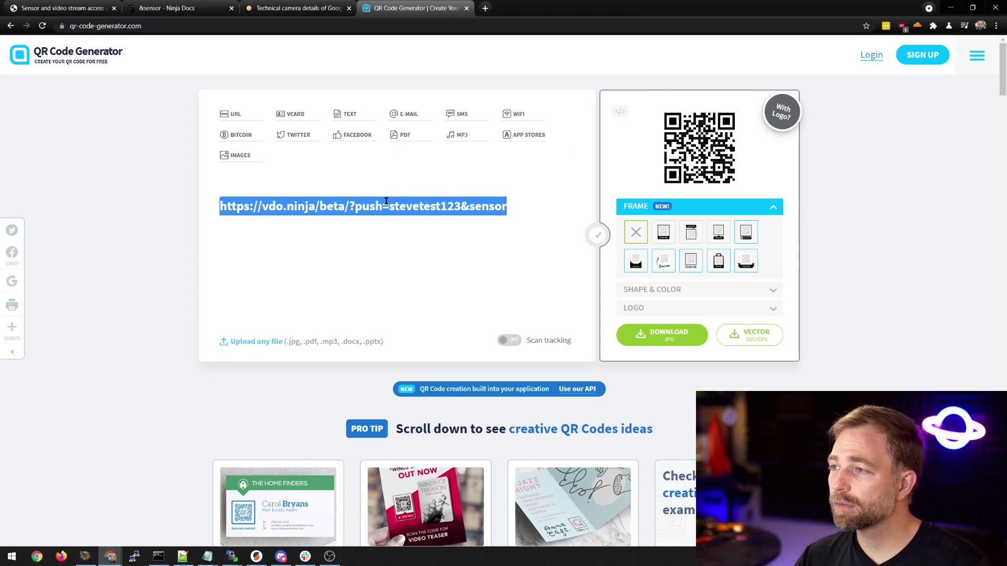
Select the entire sensor push link under the QR code and open its context menu
{"action": "left_click", "coordinate": [355, 206]}
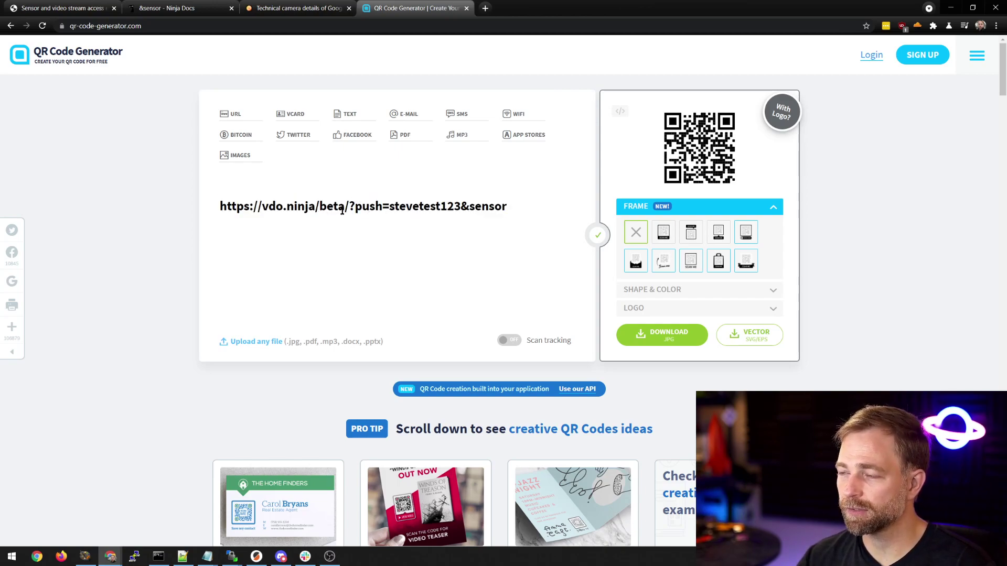
{"action": "double_click", "coordinate": [417, 206]}
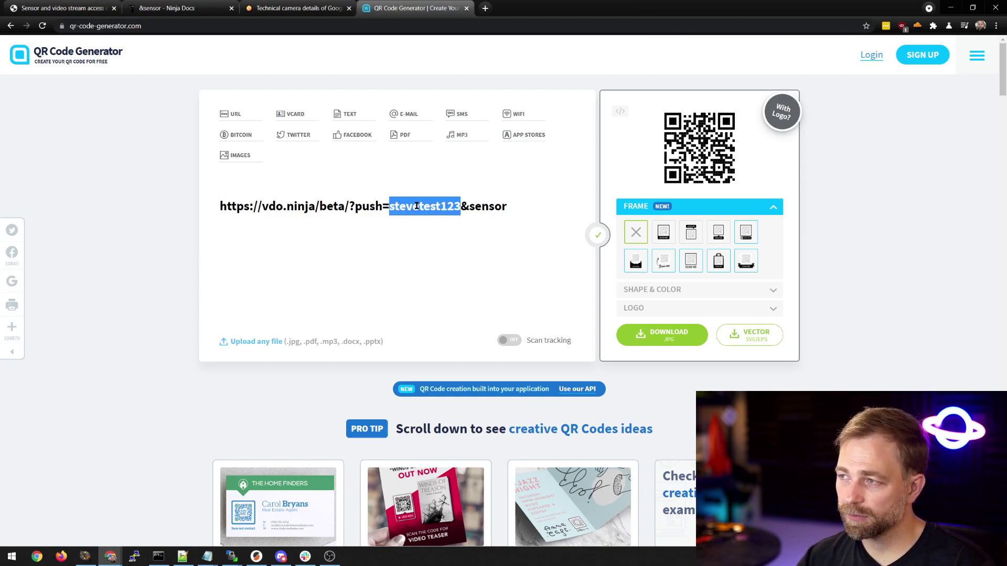
{"action": "double_click", "coordinate": [490, 209]}
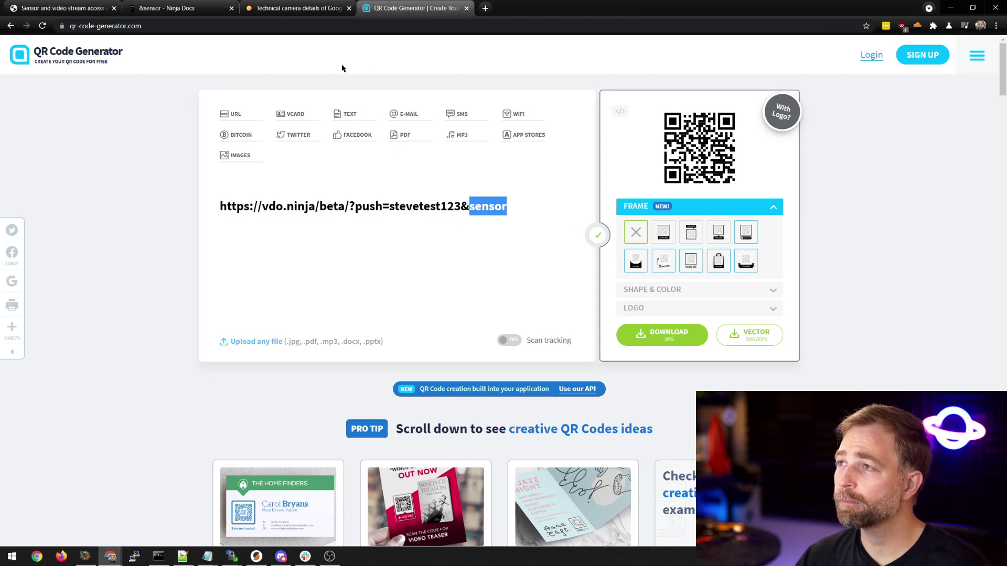
{"action": "triple_click", "coordinate": [387, 205]}
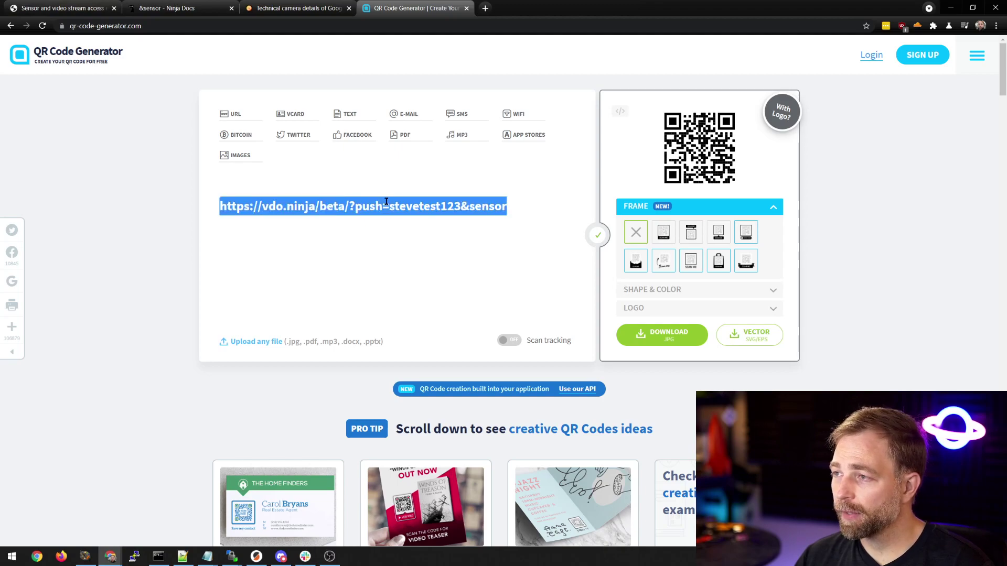
{"action": "right_click", "coordinate": [386, 205]}
Copy the push link, paste it into the demo's view URL box without &sensor, and load it
{"action": "left_click", "coordinate": [404, 234]}
{"action": "left_click", "coordinate": [88, 4]}
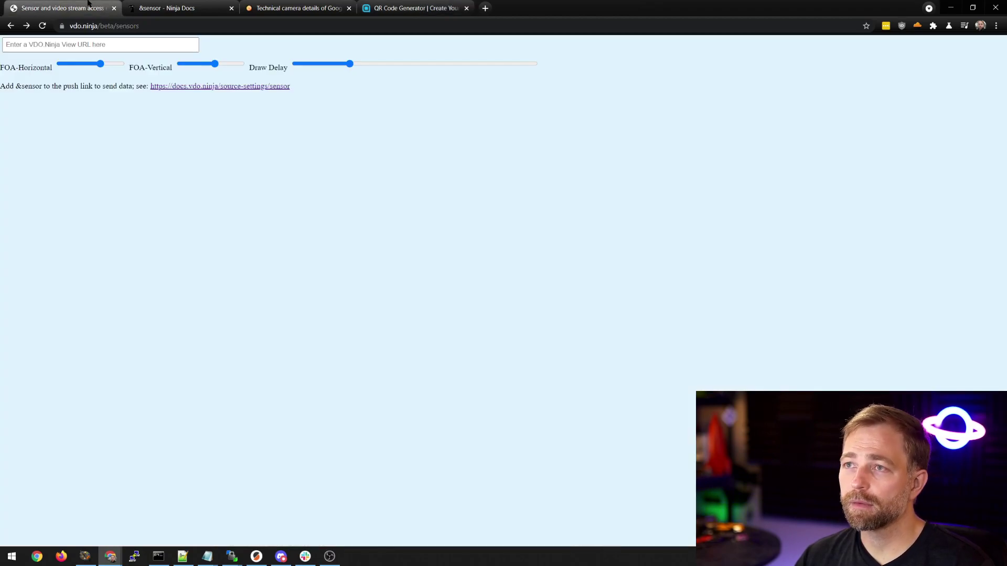
{"action": "left_click", "coordinate": [127, 47]}
{"action": "key", "text": "ctrl+v"}
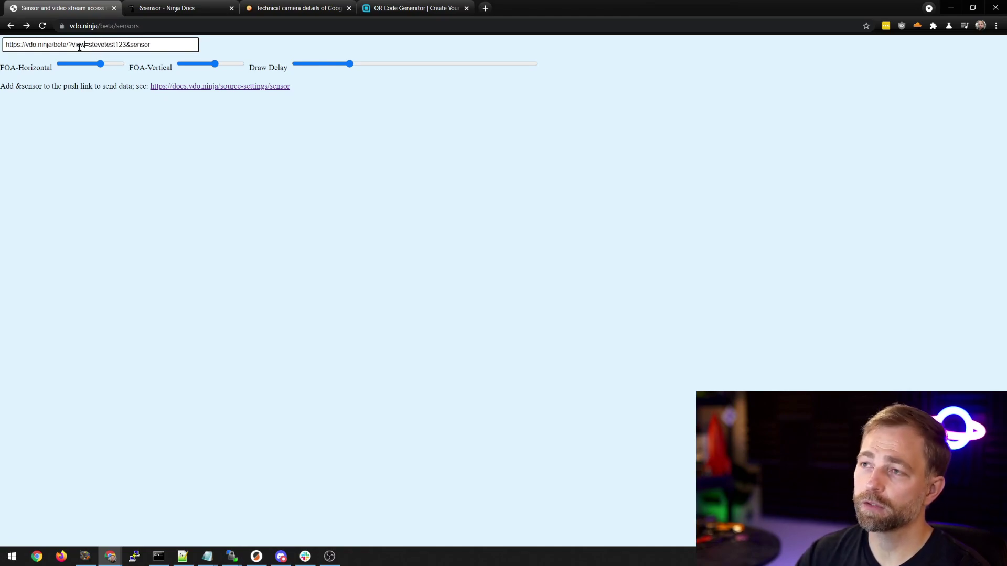
{"action": "key", "text": "BackSpace"}
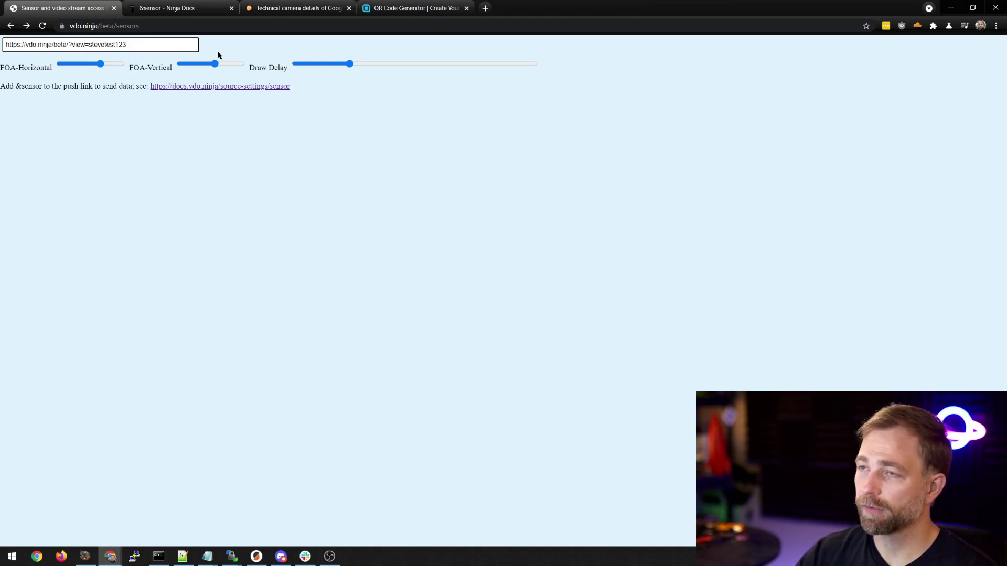
{"action": "key", "text": "Return"}
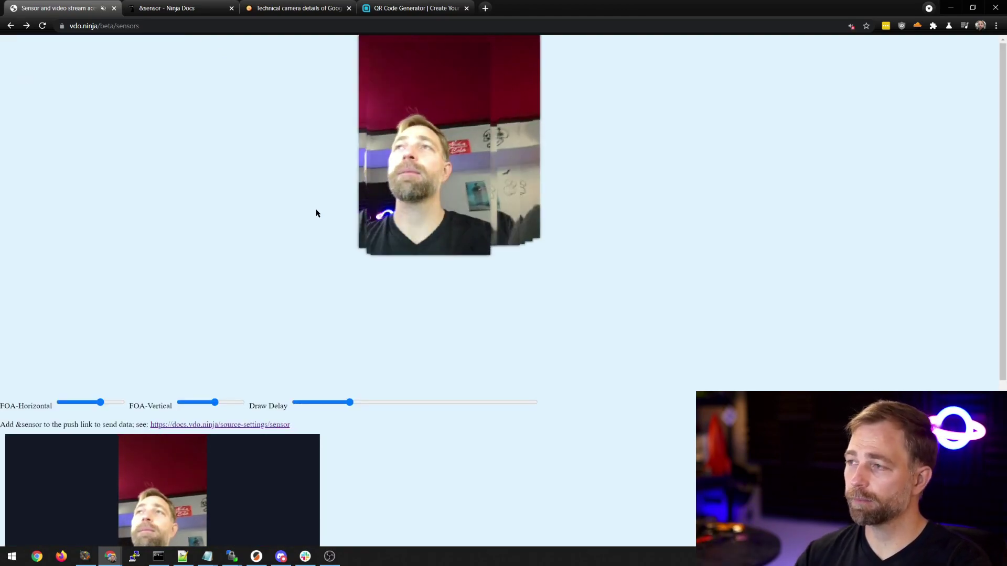
{"action": "scroll", "coordinate": [221, 379], "scroll_direction": "down", "scroll_amount": 3}
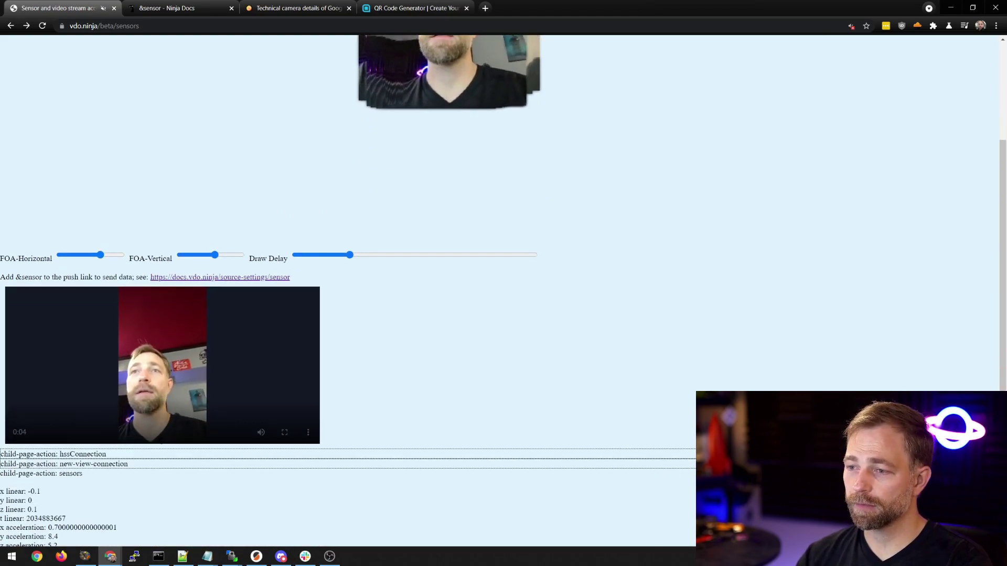
{"action": "scroll", "coordinate": [220, 380], "scroll_direction": "up", "scroll_amount": 3}
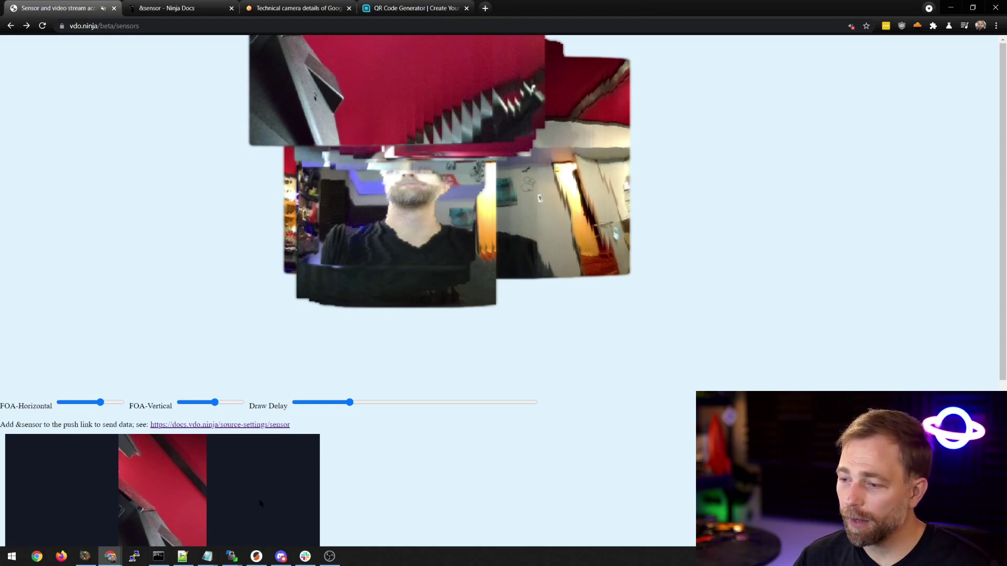
{"action": "scroll", "coordinate": [429, 366], "scroll_direction": "down", "scroll_amount": 1}
{"action": "scroll", "coordinate": [329, 309], "scroll_direction": "up", "scroll_amount": 1}
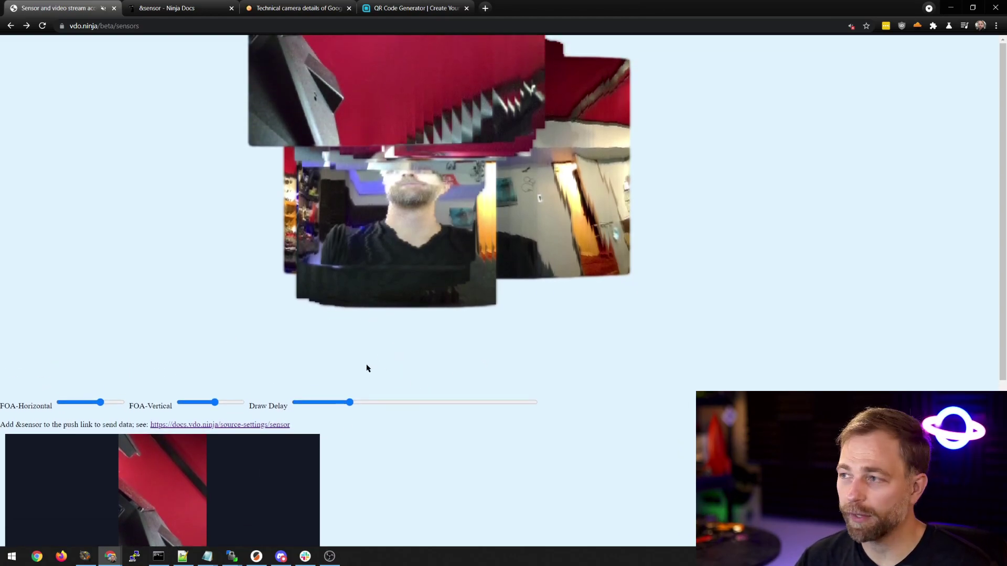
Zoom the sensors page in two steps and scroll down to the live sensor readouts
{"action": "key", "text": "ctrl+plus"}
{"action": "key", "text": "ctrl+plus"}
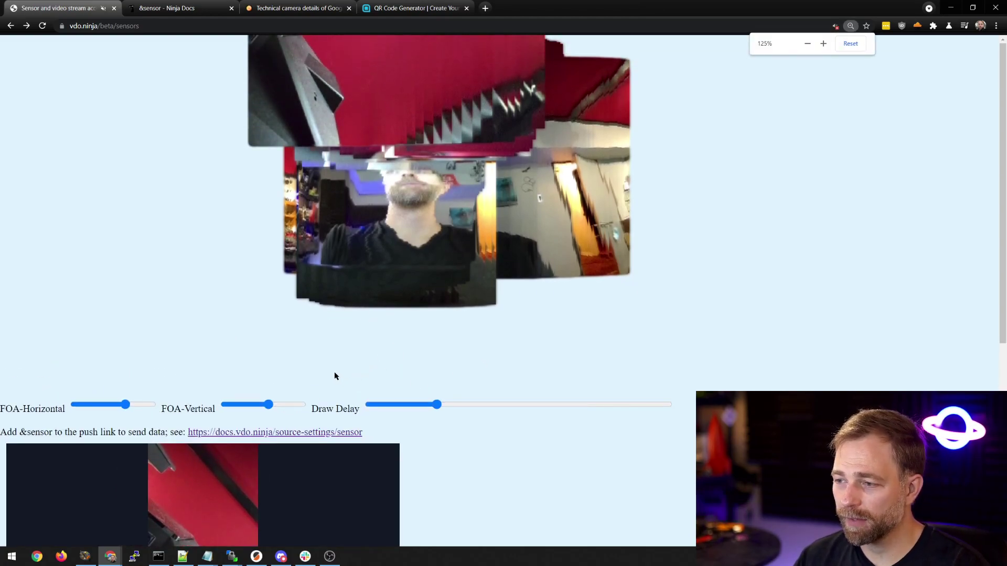
{"action": "key", "text": "ctrl+plus"}
{"action": "scroll", "coordinate": [387, 375], "scroll_direction": "down", "scroll_amount": 5}
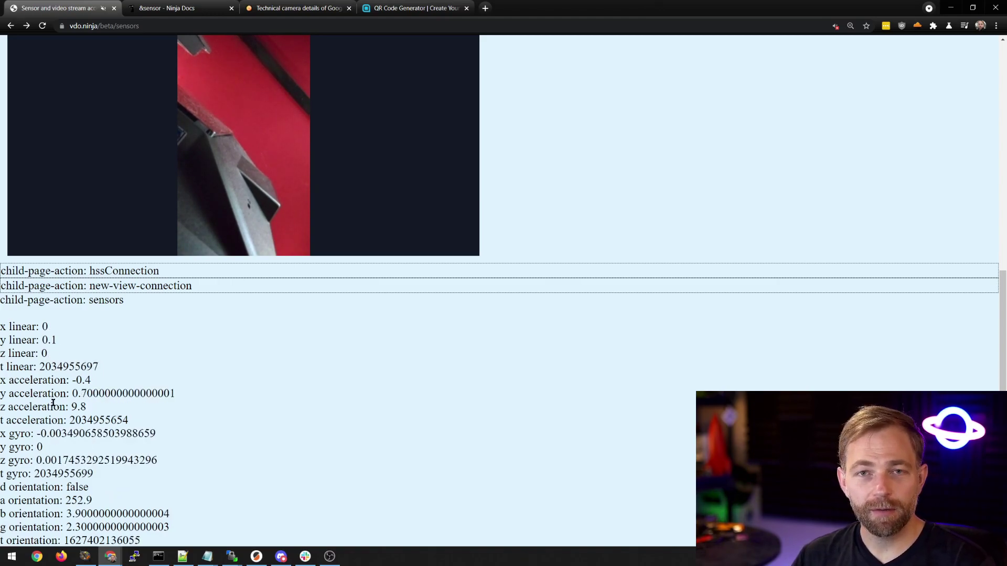
Open developer tools, enlarge the panel, and expand the div holding the iframe
{"action": "right_click", "coordinate": [504, 213]}
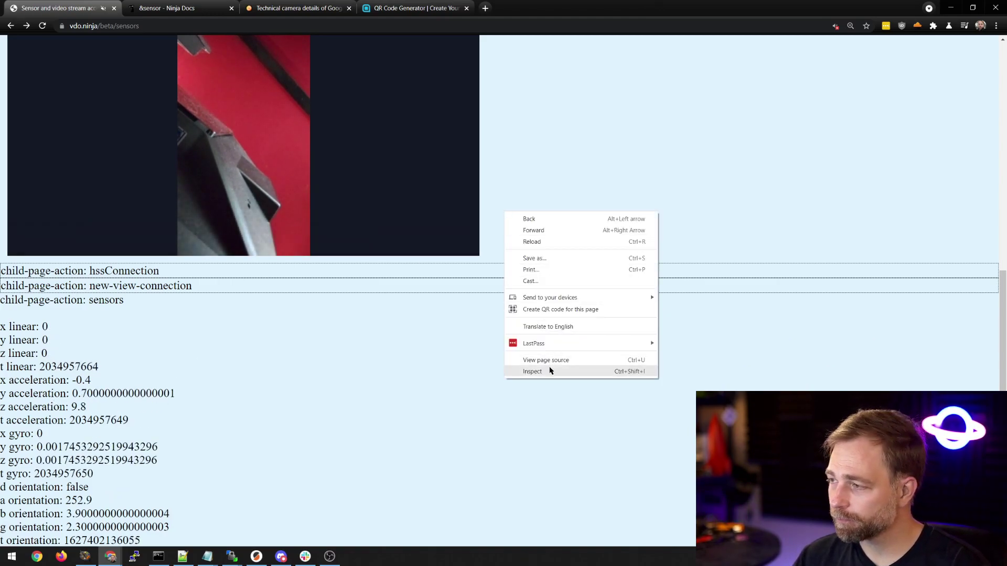
{"action": "left_click", "coordinate": [547, 366]}
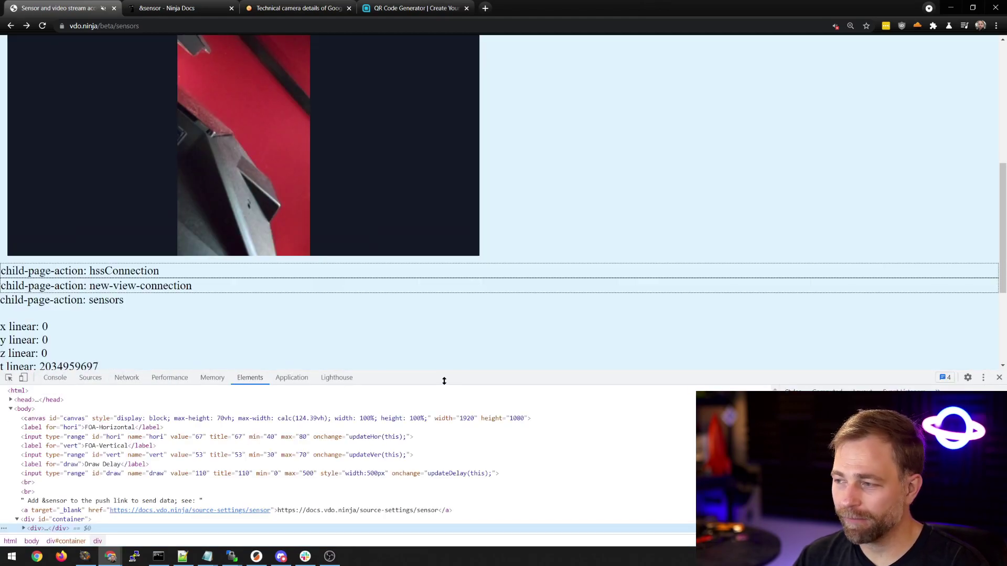
{"action": "left_click_drag", "start_coordinate": [445, 381], "coordinate": [441, 298]}
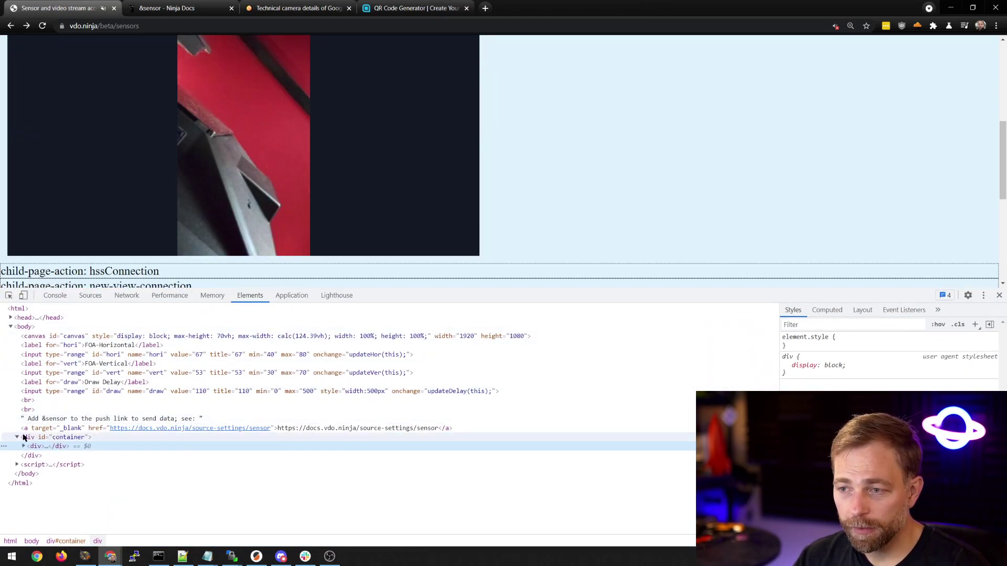
{"action": "left_click", "coordinate": [24, 446]}
{"action": "left_click", "coordinate": [47, 454]}
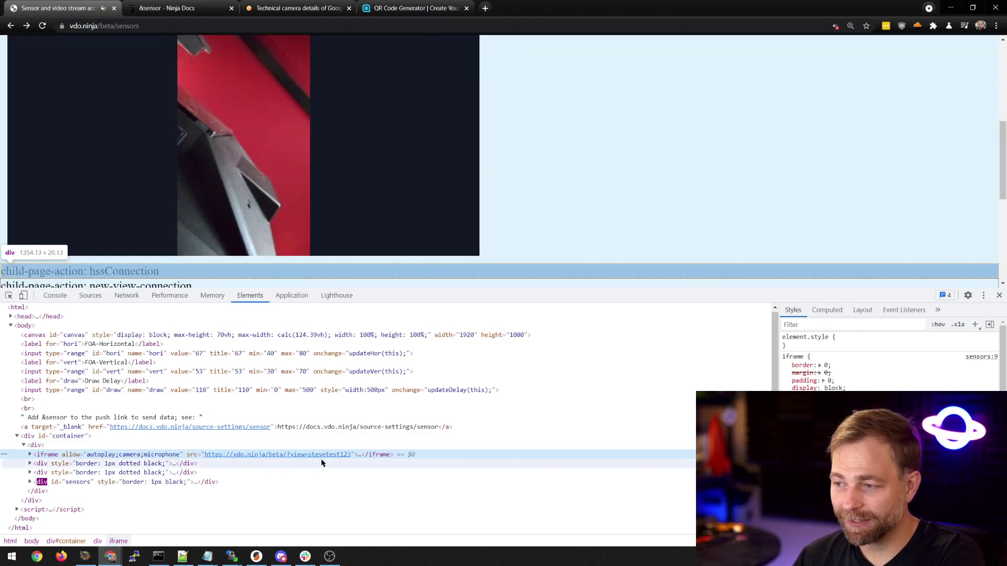
{"action": "scroll", "coordinate": [243, 79], "scroll_direction": "up", "scroll_amount": 5}
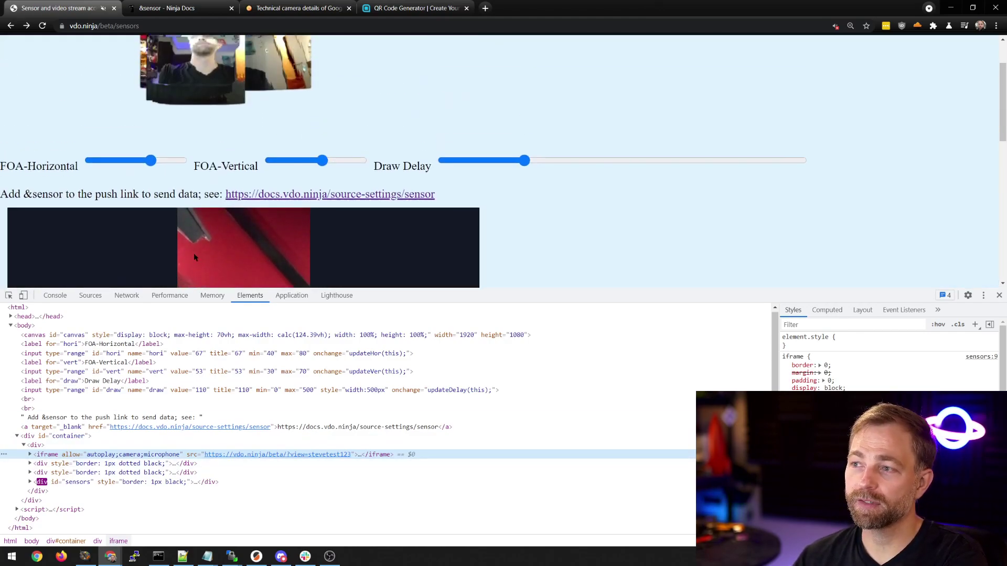
{"action": "scroll", "coordinate": [198, 257], "scroll_direction": "down", "scroll_amount": 2}
{"action": "scroll", "coordinate": [246, 236], "scroll_direction": "down", "scroll_amount": 3}
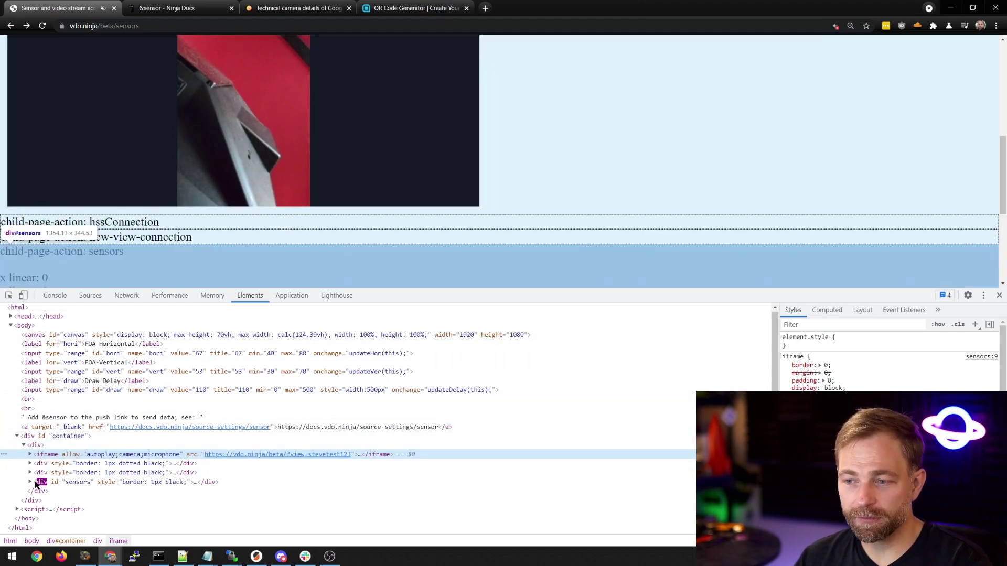
Expand and collapse the div#sensors element in the Elements panel
{"action": "left_click", "coordinate": [30, 482]}
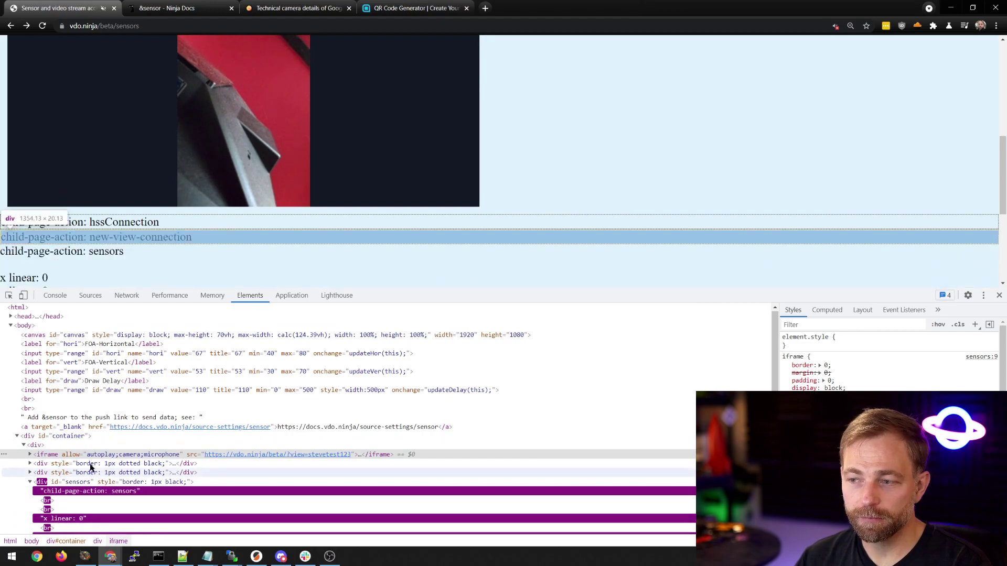
{"action": "left_click", "coordinate": [31, 482]}
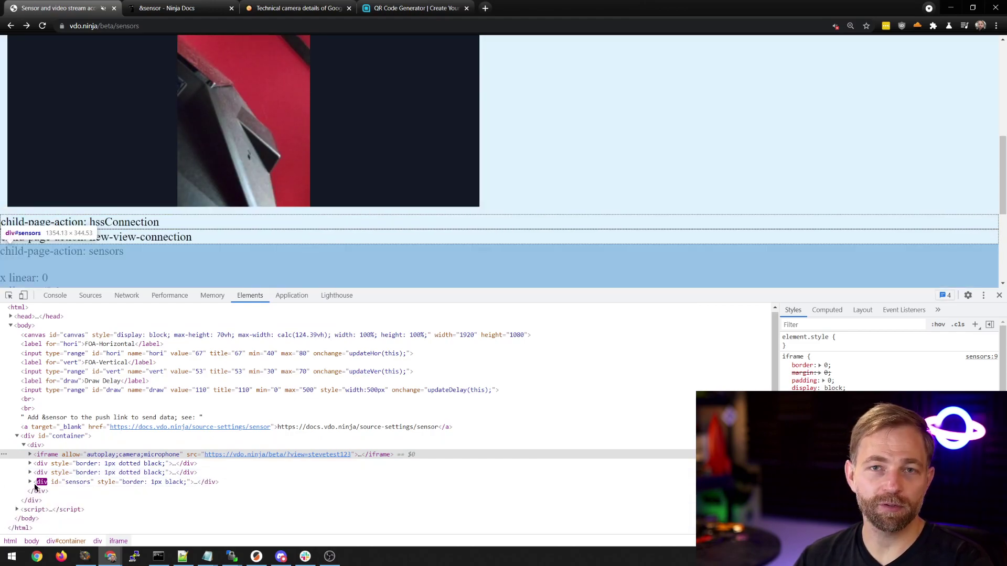
{"action": "scroll", "coordinate": [264, 241], "scroll_direction": "down", "scroll_amount": 4}
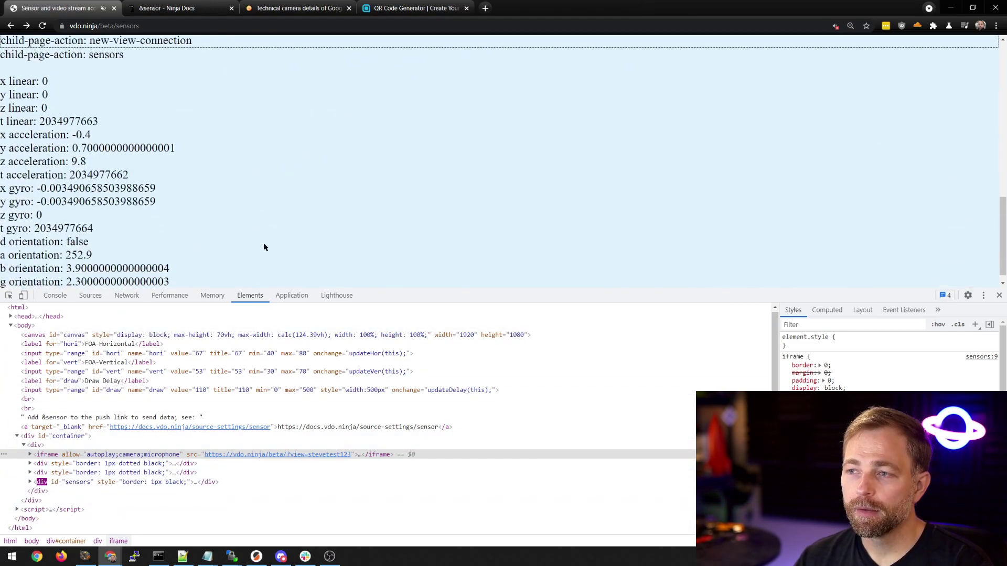
{"action": "scroll", "coordinate": [197, 240], "scroll_direction": "up", "scroll_amount": 3}
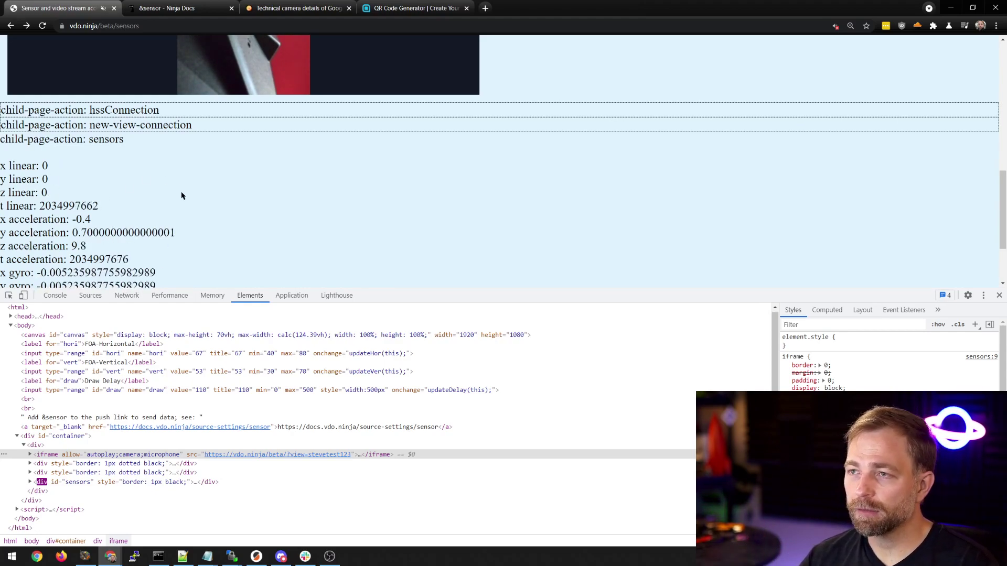
{"action": "scroll", "coordinate": [182, 196], "scroll_direction": "up", "scroll_amount": 3}
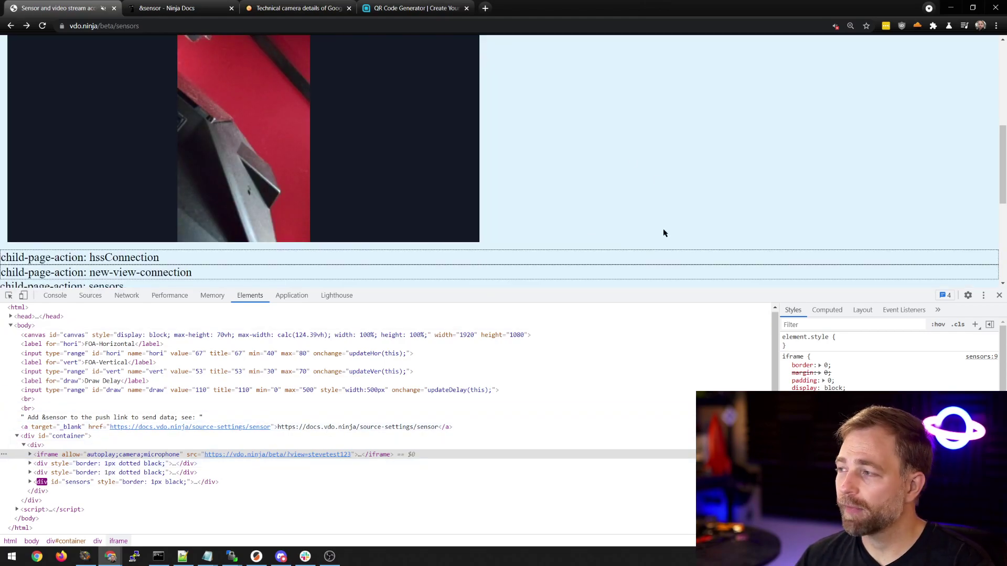
{"action": "scroll", "coordinate": [598, 238], "scroll_direction": "up", "scroll_amount": 1}
Hide developer tools and inspect the 3D video canvas element
{"action": "key", "text": "F12"}
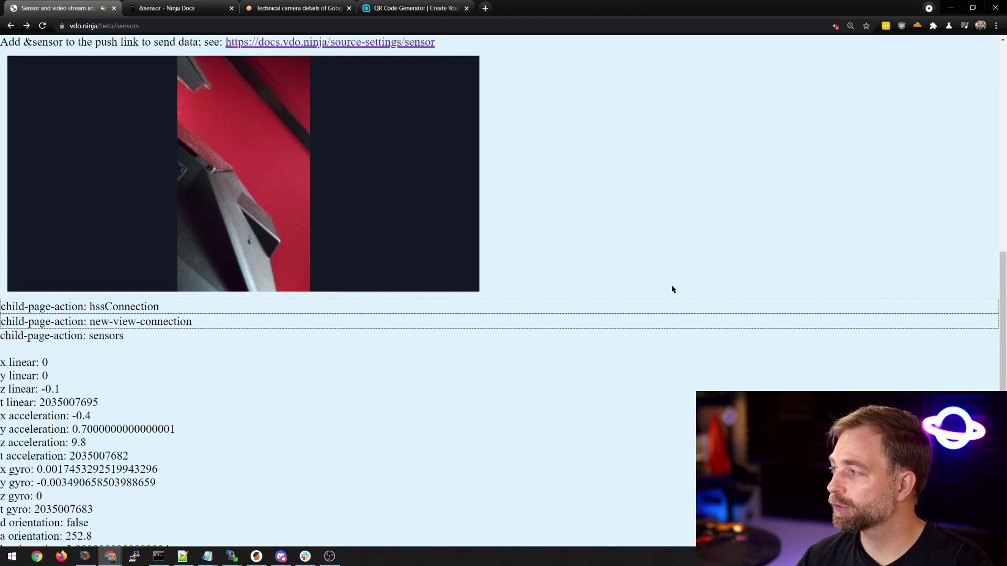
{"action": "scroll", "coordinate": [231, 217], "scroll_direction": "up", "scroll_amount": 5}
{"action": "scroll", "coordinate": [231, 217], "scroll_direction": "up", "scroll_amount": 3}
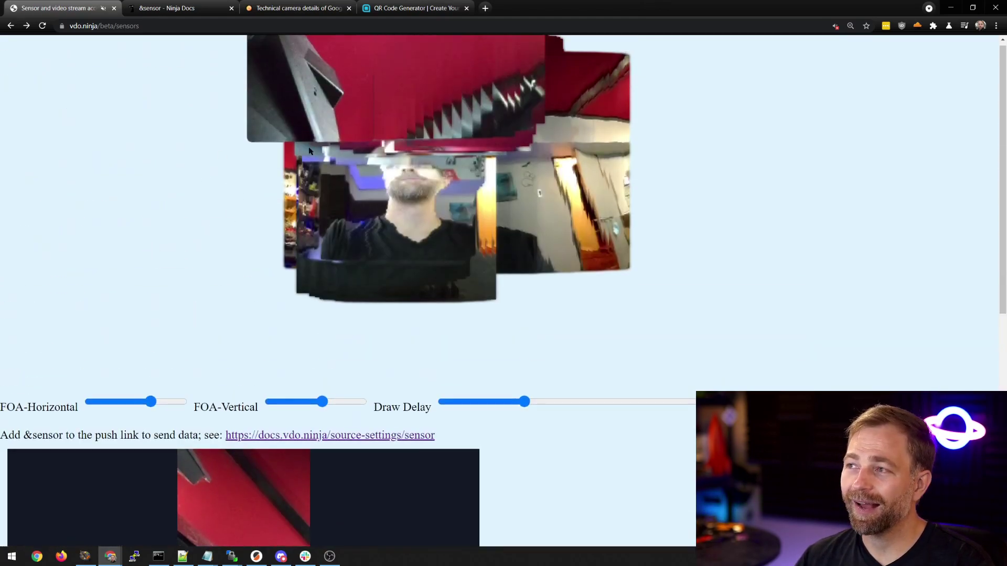
{"action": "right_click", "coordinate": [345, 192]}
{"action": "left_click", "coordinate": [369, 247]}
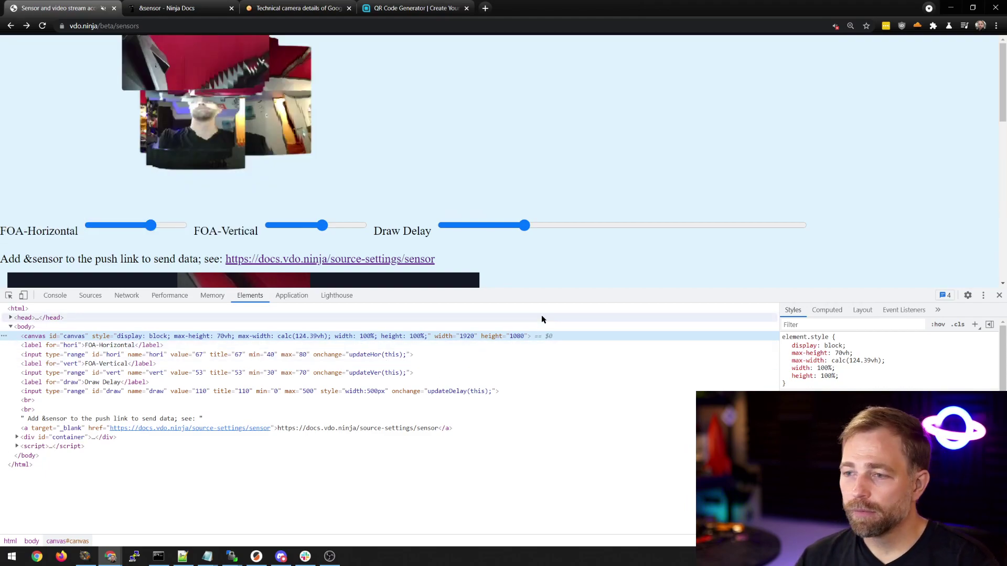
Close developer tools and open the sensors page source in a new tab
{"action": "left_click", "coordinate": [999, 295]}
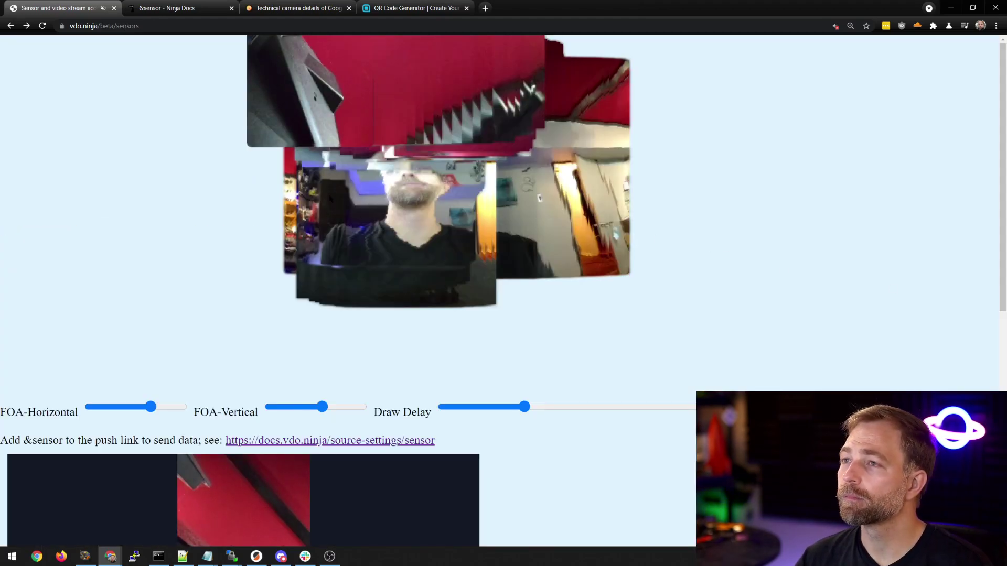
{"action": "right_click", "coordinate": [392, 226]}
{"action": "right_click", "coordinate": [483, 324]}
{"action": "left_click", "coordinate": [747, 377]}
{"action": "right_click", "coordinate": [748, 376]}
{"action": "left_click", "coordinate": [768, 356]}
Highlight the LISTEN FOR EVENTS code block in the source
{"action": "scroll", "coordinate": [415, 302], "scroll_direction": "down", "scroll_amount": 7}
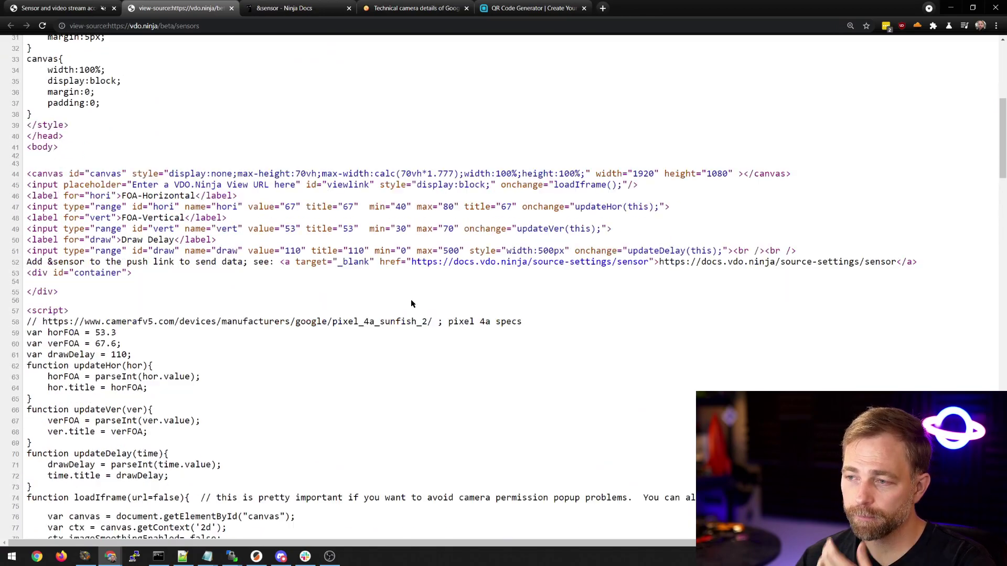
{"action": "scroll", "coordinate": [412, 304], "scroll_direction": "down", "scroll_amount": 20}
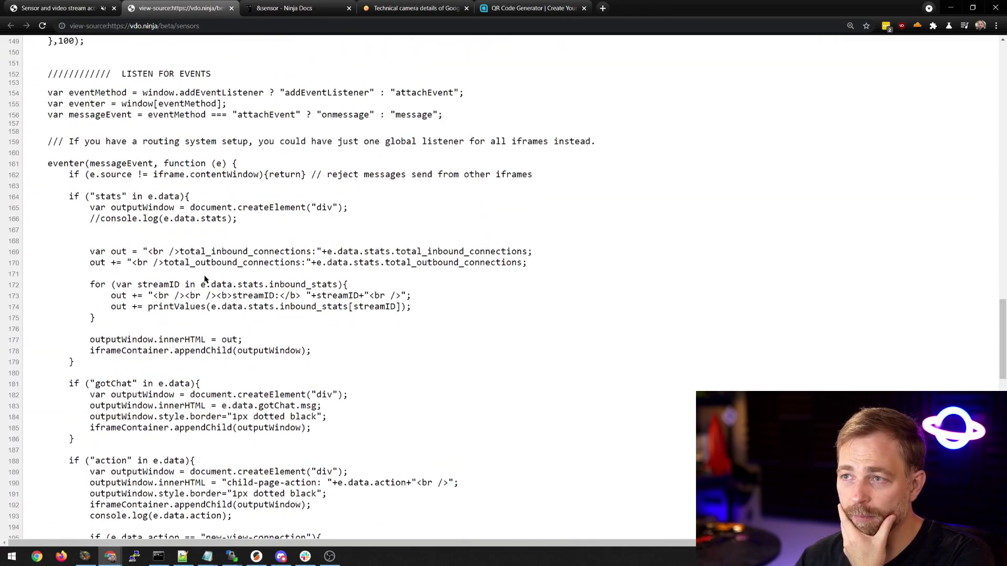
{"action": "left_click_drag", "start_coordinate": [47, 74], "coordinate": [502, 316]}
{"action": "left_click", "coordinate": [319, 246]}
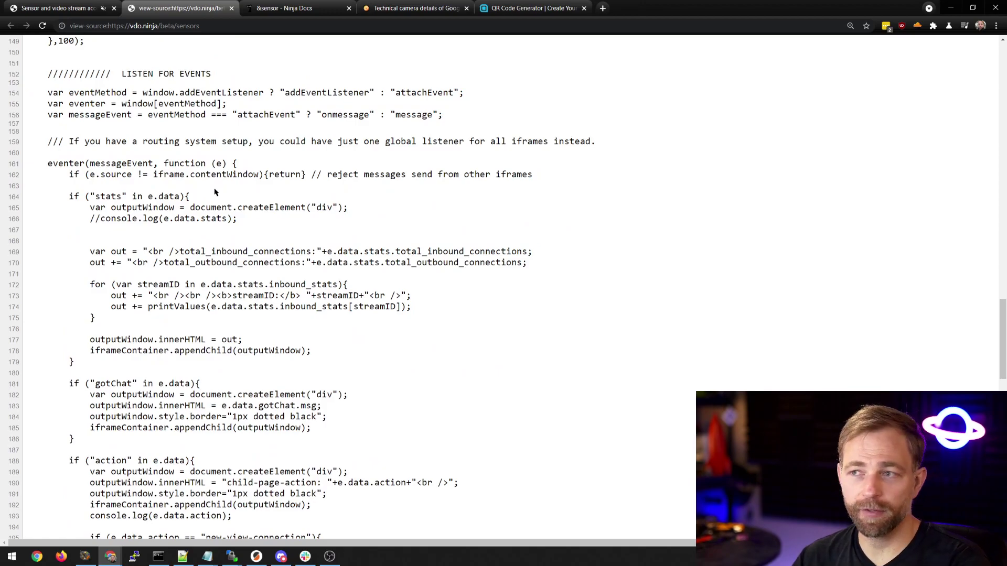
Highlight the sensors handling code on lines 232–243, then scroll back up
{"action": "scroll", "coordinate": [217, 205], "scroll_direction": "down", "scroll_amount": 8}
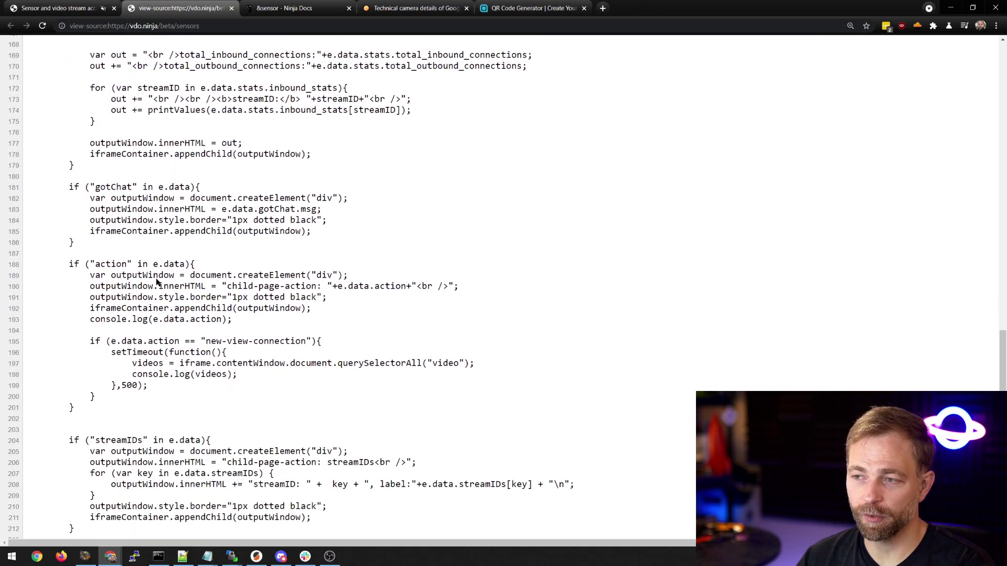
{"action": "scroll", "coordinate": [157, 275], "scroll_direction": "down", "scroll_amount": 5}
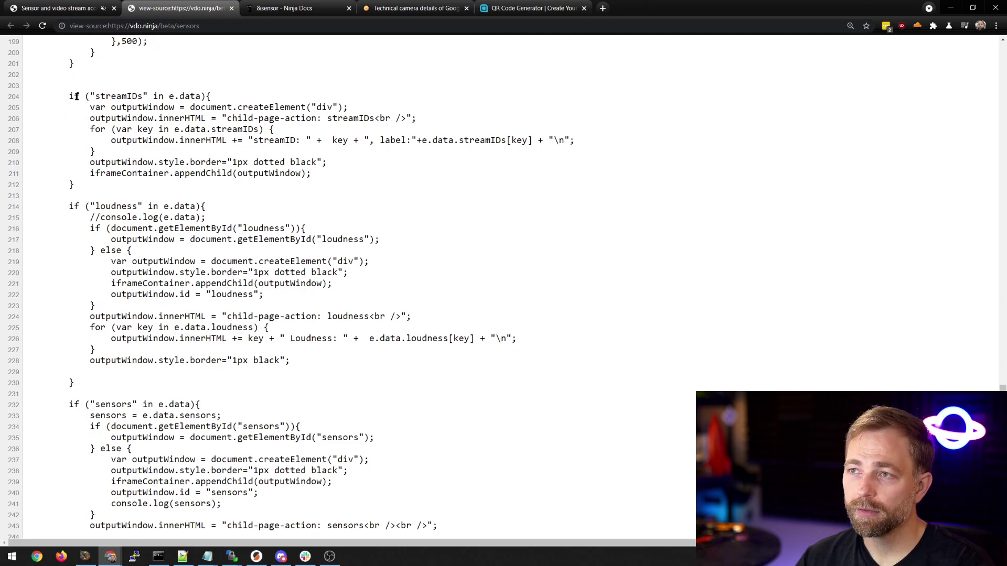
{"action": "left_click_drag", "start_coordinate": [62, 206], "coordinate": [441, 330]}
{"action": "left_click", "coordinate": [263, 309]}
{"action": "scroll", "coordinate": [260, 307], "scroll_direction": "down", "scroll_amount": 1}
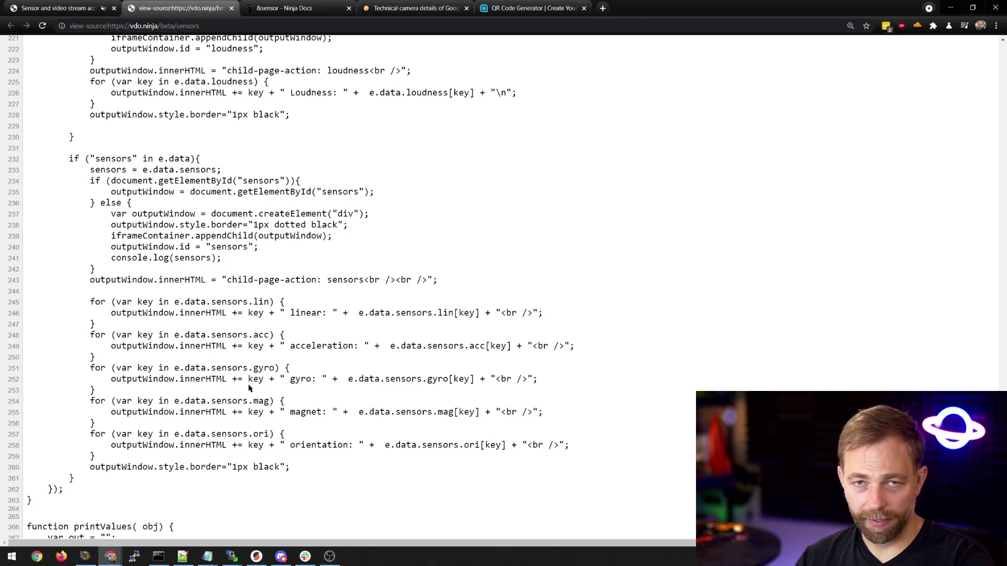
{"action": "scroll", "coordinate": [138, 351], "scroll_direction": "up", "scroll_amount": 1}
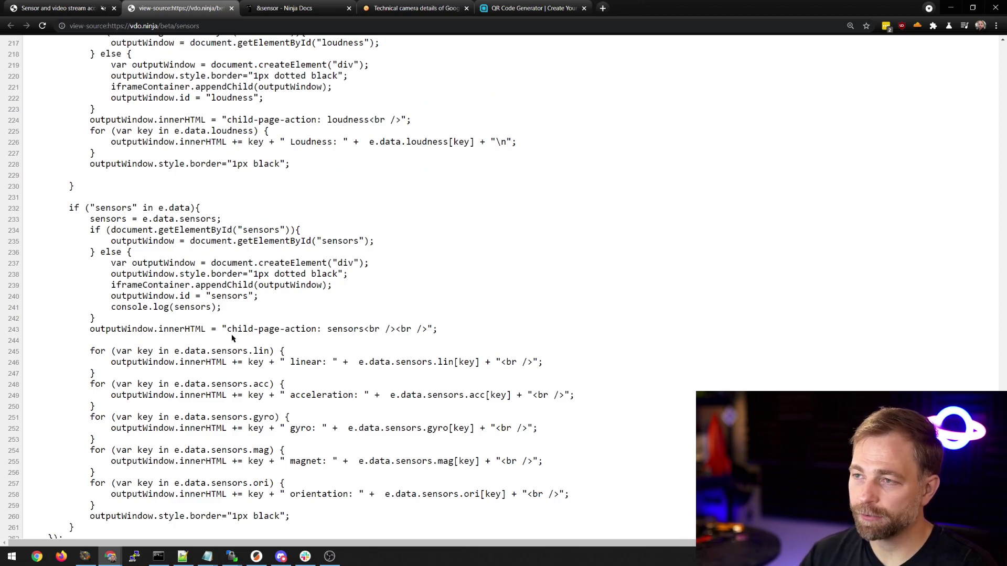
{"action": "scroll", "coordinate": [215, 379], "scroll_direction": "up", "scroll_amount": 10}
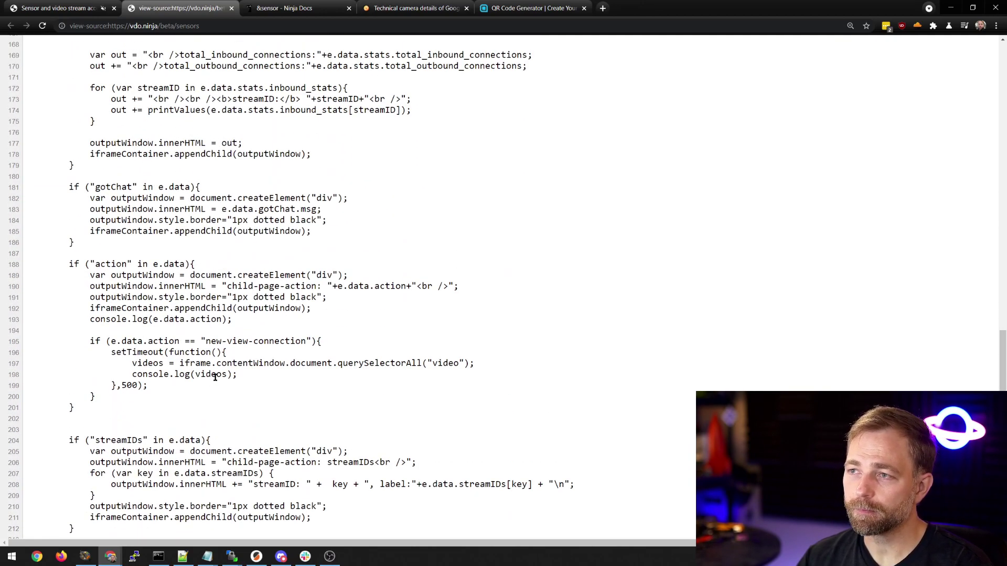
{"action": "scroll", "coordinate": [214, 378], "scroll_direction": "up", "scroll_amount": 9}
{"action": "scroll", "coordinate": [216, 378], "scroll_direction": "up", "scroll_amount": 9}
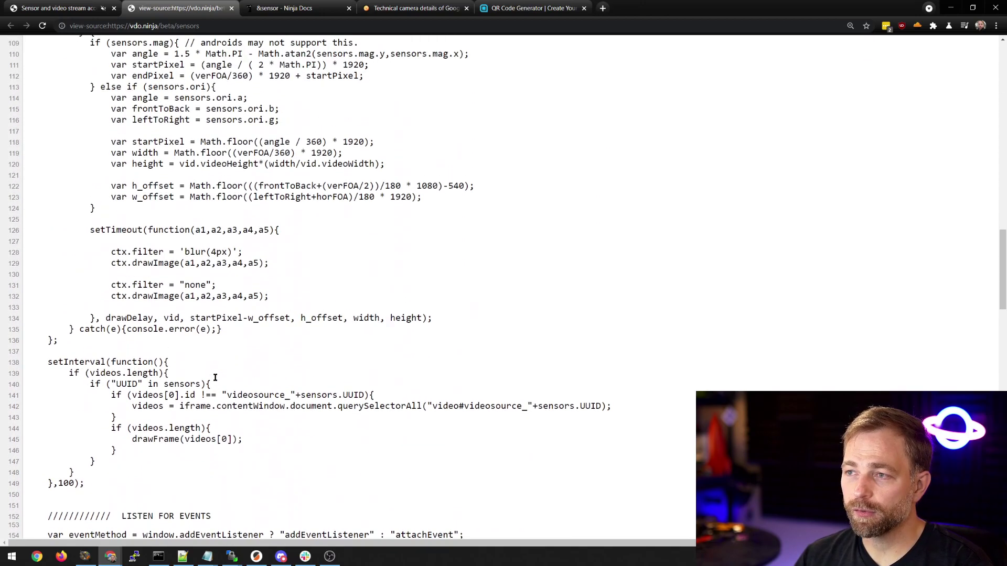
{"action": "scroll", "coordinate": [216, 382], "scroll_direction": "up", "scroll_amount": 7}
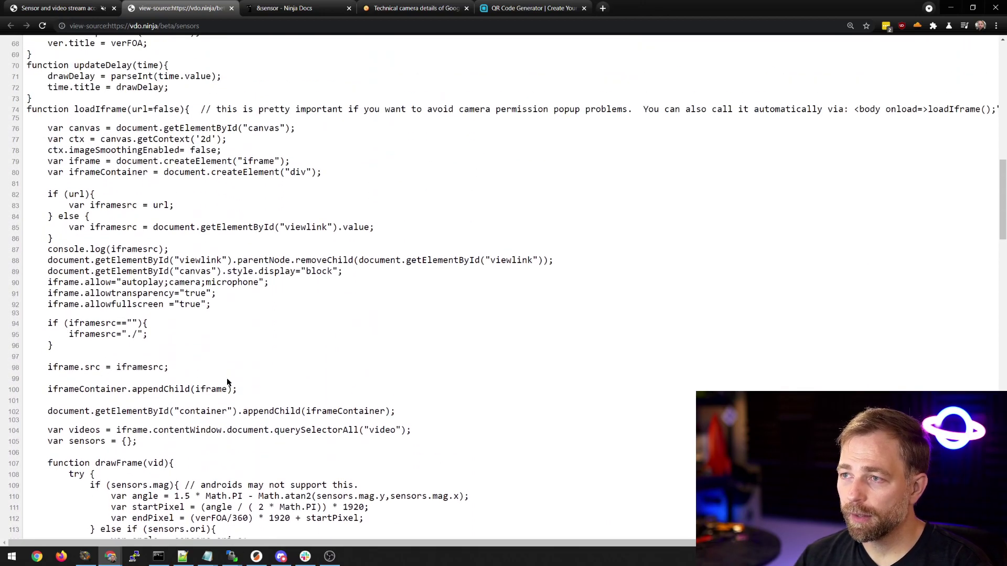
{"action": "scroll", "coordinate": [188, 366], "scroll_direction": "up", "scroll_amount": 1}
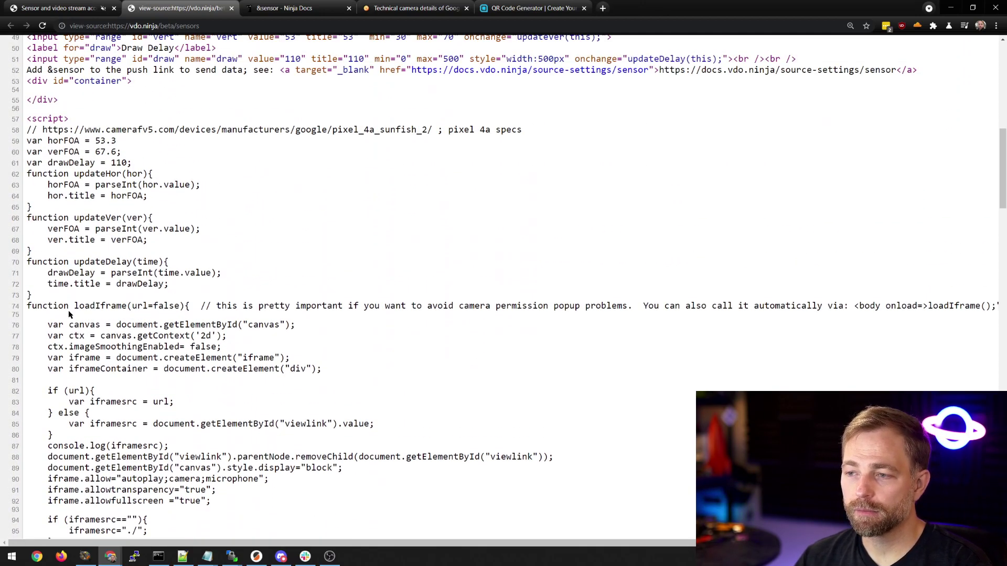
{"action": "scroll", "coordinate": [81, 321], "scroll_direction": "down", "scroll_amount": 1}
{"action": "scroll", "coordinate": [77, 310], "scroll_direction": "down", "scroll_amount": 5}
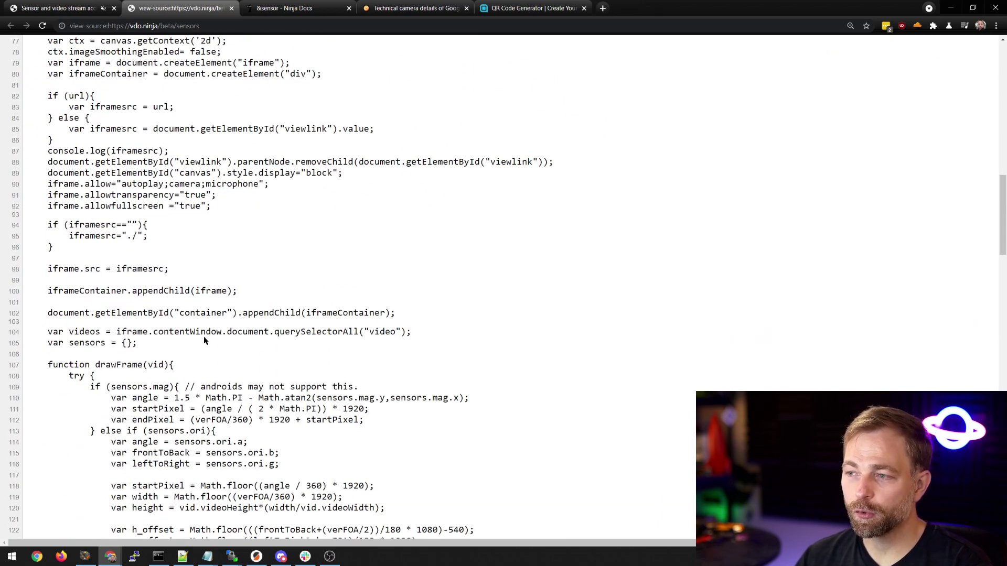
{"action": "double_click", "coordinate": [124, 333]}
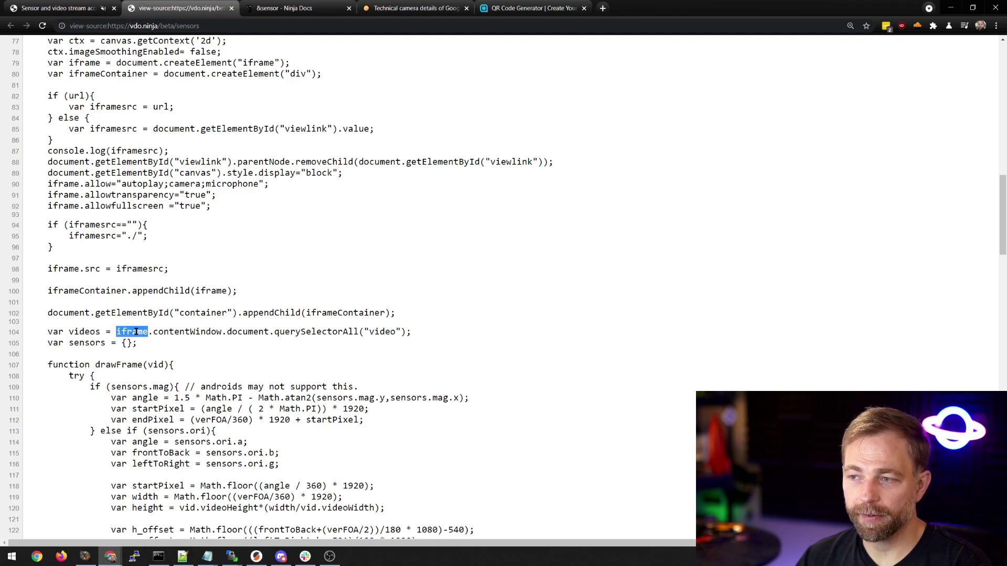
{"action": "double_click", "coordinate": [199, 333]}
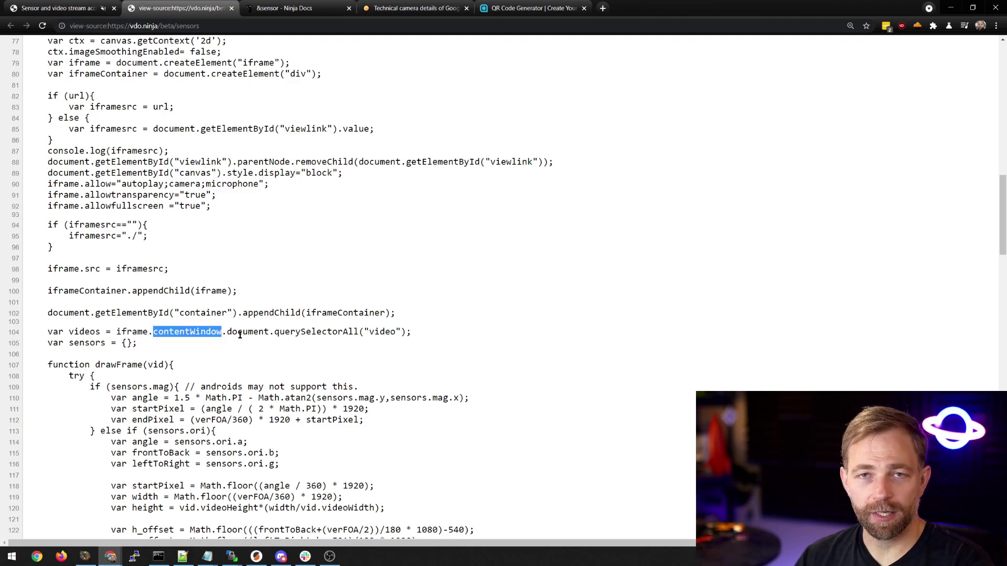
{"action": "left_click", "coordinate": [183, 332]}
{"action": "double_click", "coordinate": [158, 333]}
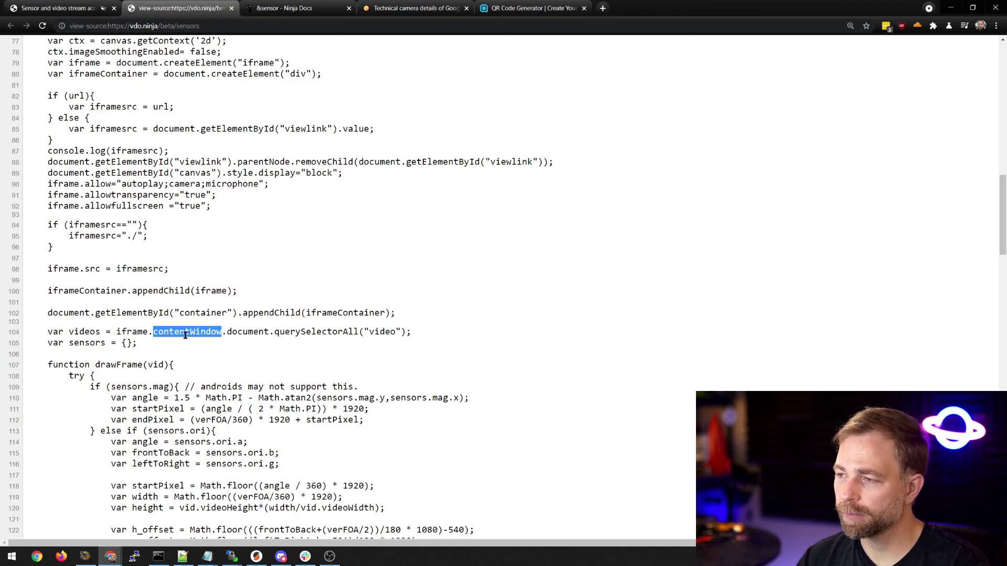
{"action": "scroll", "coordinate": [111, 321], "scroll_direction": "down", "scroll_amount": 4}
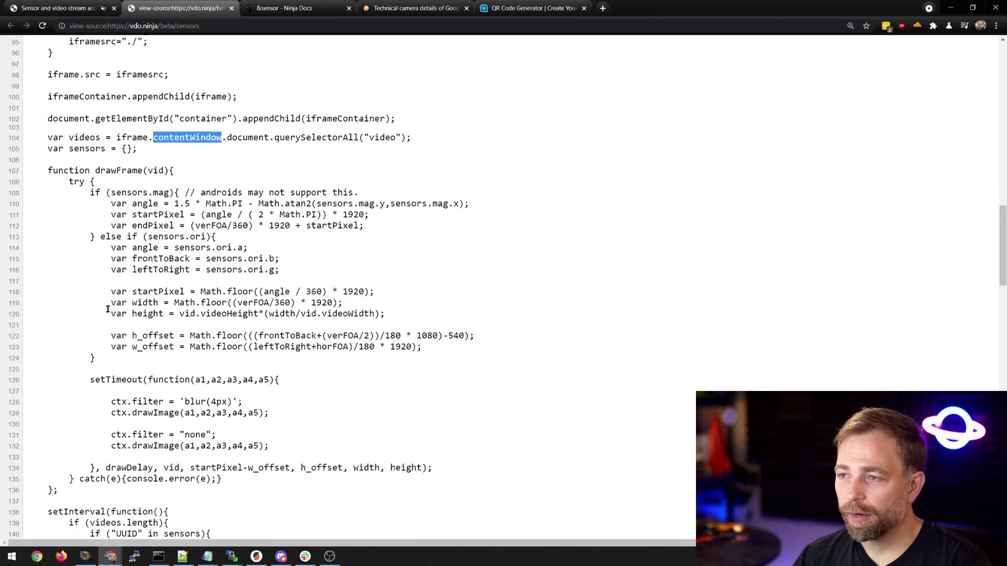
{"action": "scroll", "coordinate": [108, 309], "scroll_direction": "down", "scroll_amount": 5}
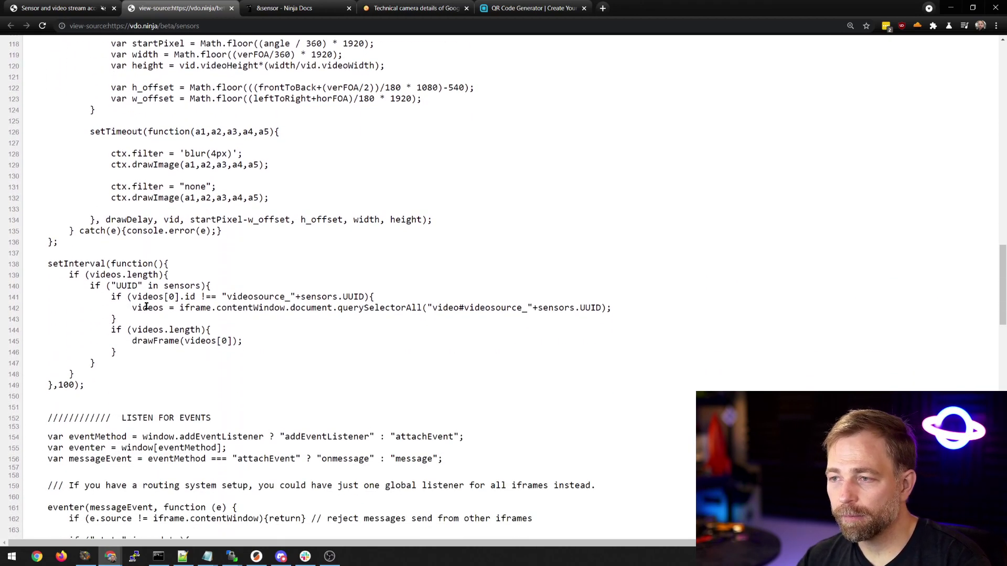
{"action": "double_click", "coordinate": [179, 285]}
{"action": "double_click", "coordinate": [133, 284]}
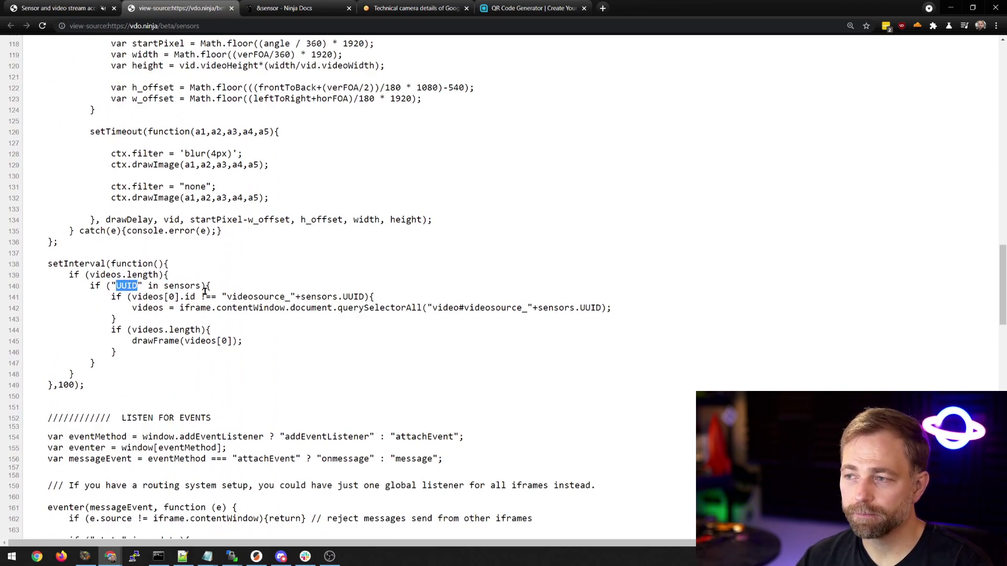
{"action": "double_click", "coordinate": [258, 297]}
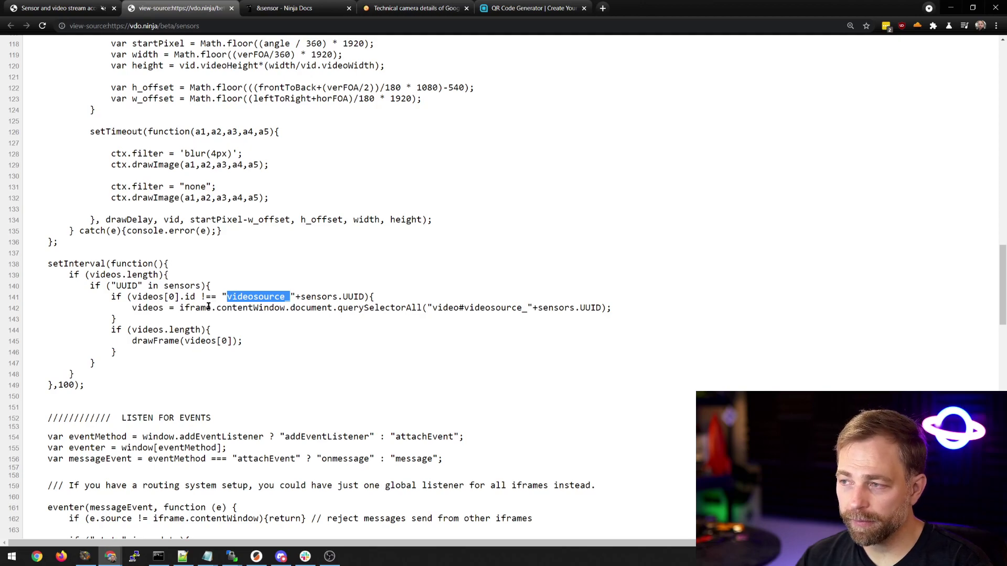
{"action": "left_click_drag", "start_coordinate": [179, 308], "coordinate": [485, 308]}
{"action": "double_click", "coordinate": [492, 309]}
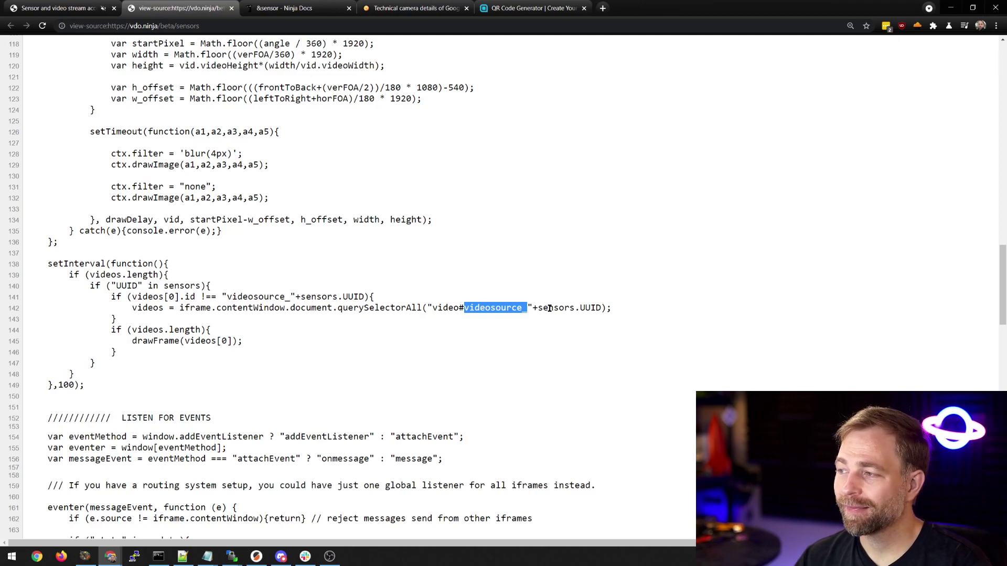
{"action": "double_click", "coordinate": [591, 308]}
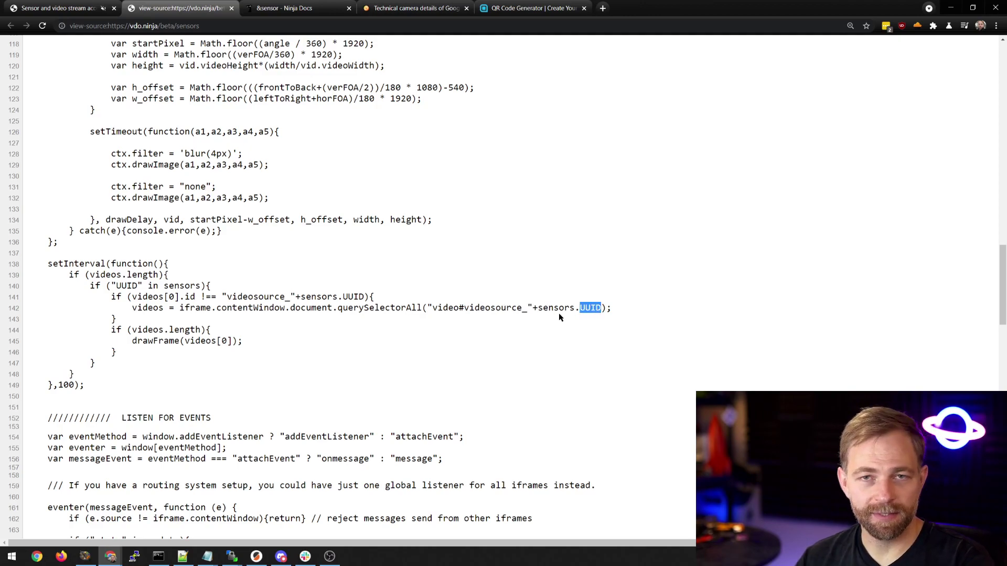
{"action": "double_click", "coordinate": [493, 308]}
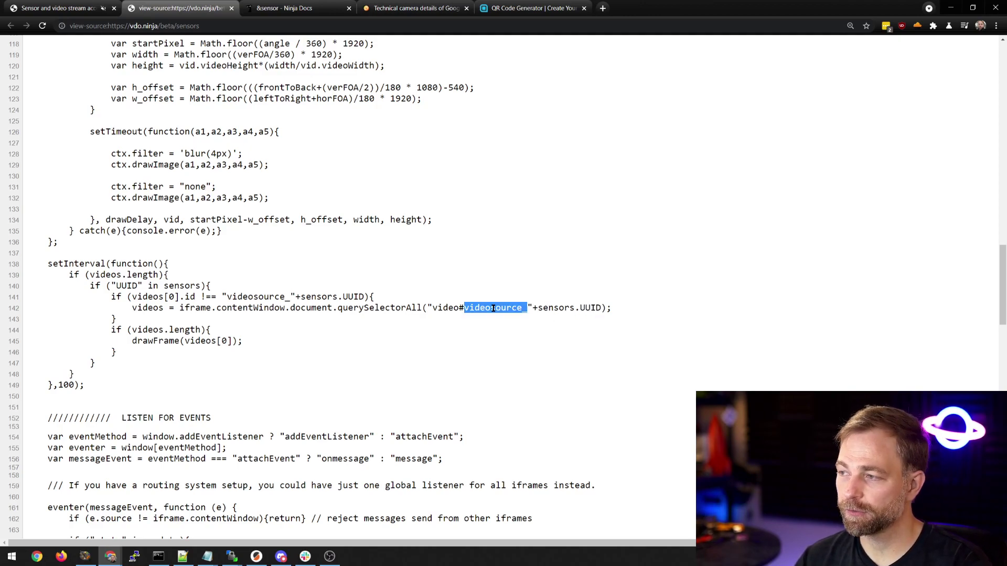
{"action": "double_click", "coordinate": [590, 308]}
{"action": "double_click", "coordinate": [549, 308]}
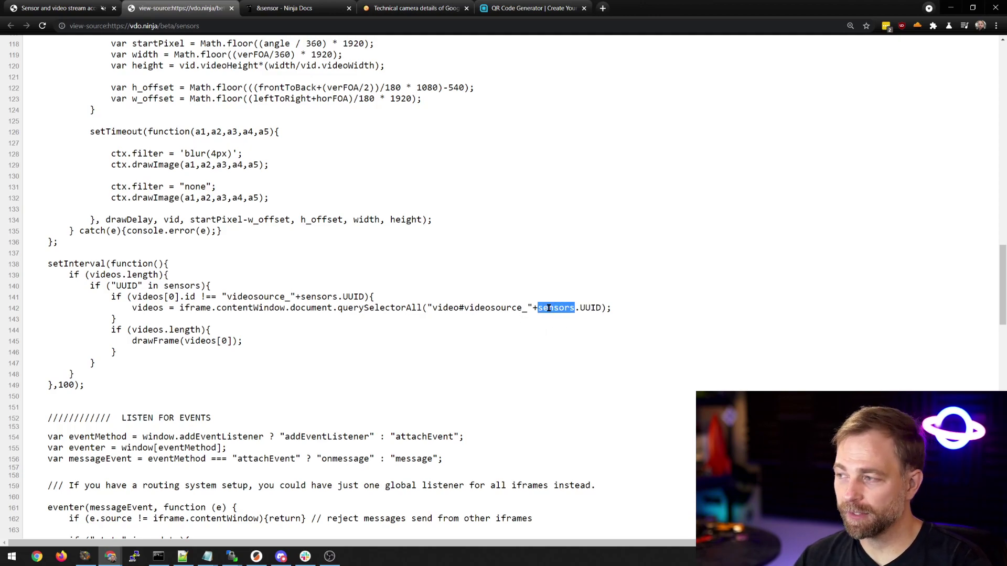
{"action": "left_click", "coordinate": [155, 308]}
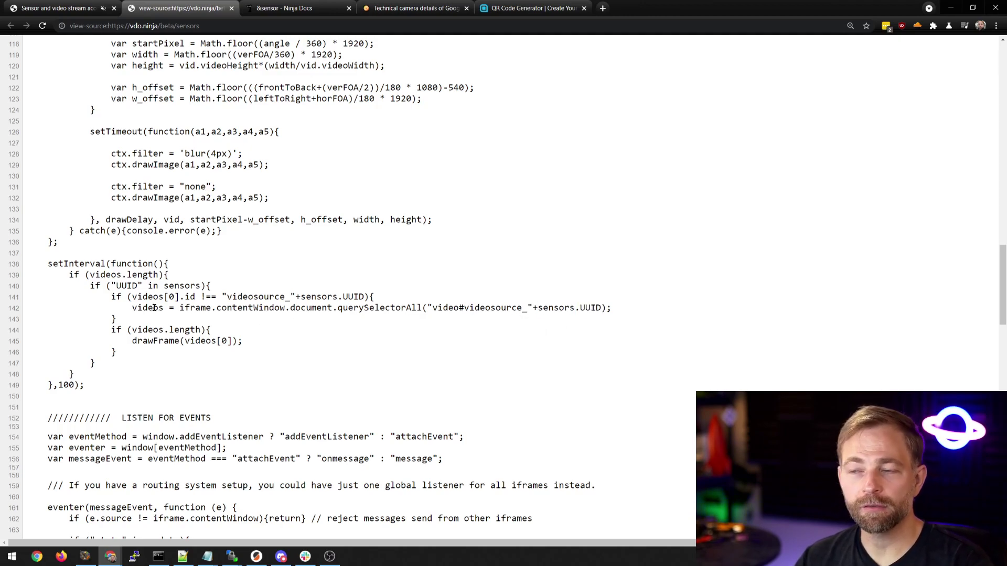
{"action": "double_click", "coordinate": [154, 308]}
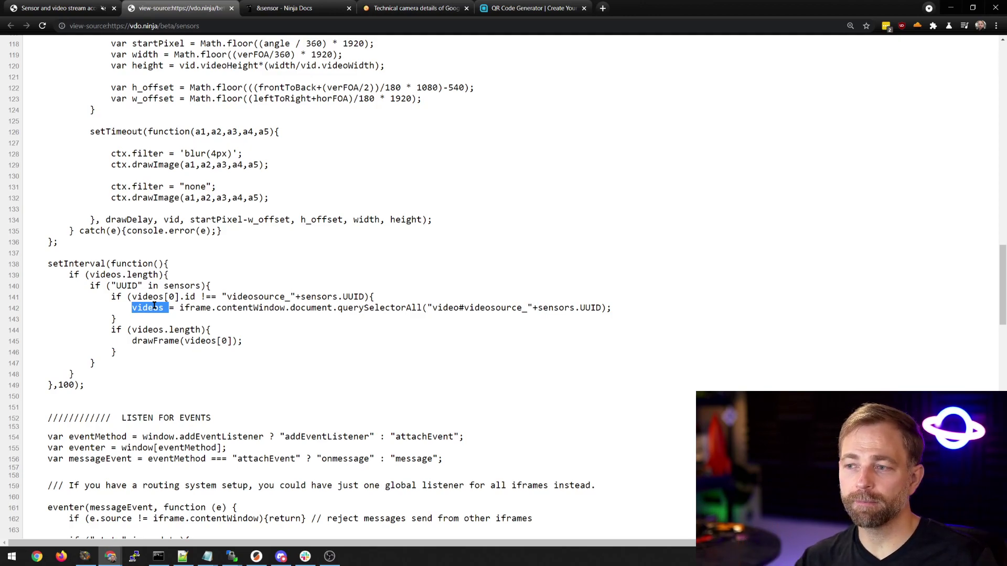
{"action": "left_click", "coordinate": [144, 342]}
Highlight source lines 110–122, then the ctx.filter/drawImage lines 128–133 in drawFrame
{"action": "scroll", "coordinate": [147, 410], "scroll_direction": "up", "scroll_amount": 14}
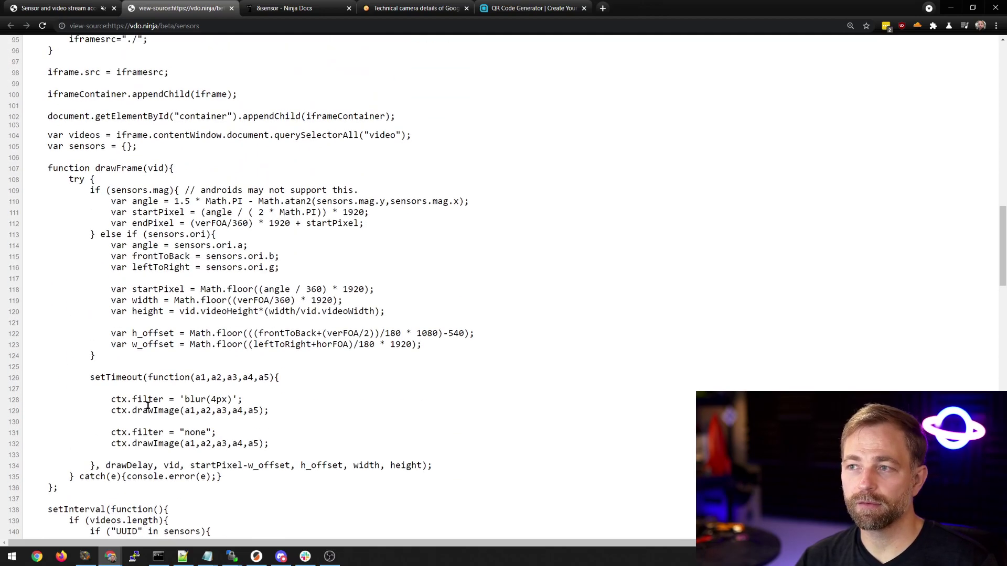
{"action": "scroll", "coordinate": [145, 404], "scroll_direction": "down", "scroll_amount": 6}
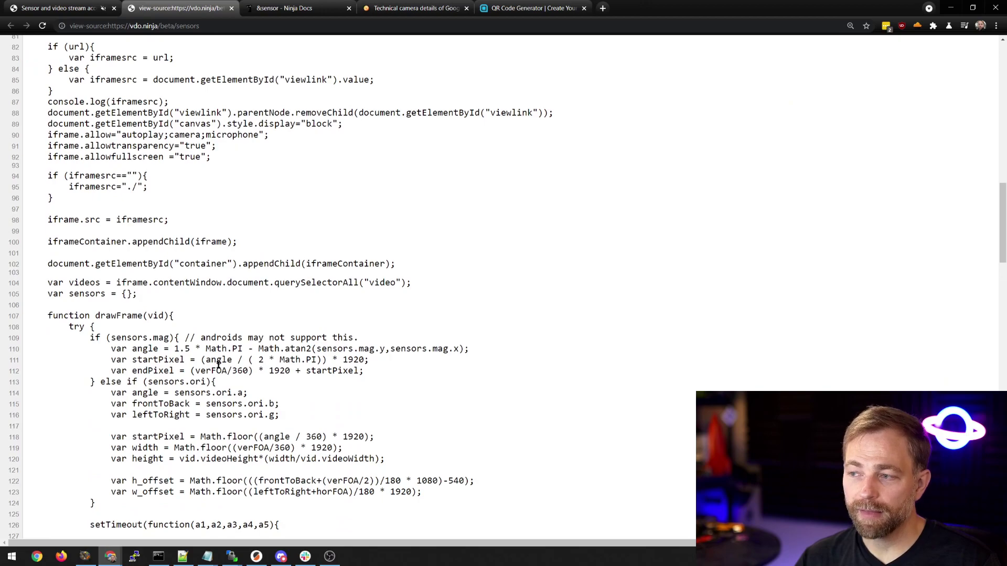
{"action": "scroll", "coordinate": [219, 364], "scroll_direction": "down", "scroll_amount": 2}
{"action": "left_click_drag", "start_coordinate": [126, 299], "coordinate": [343, 431]}
{"action": "scroll", "coordinate": [226, 315], "scroll_direction": "down", "scroll_amount": 3}
{"action": "left_click", "coordinate": [257, 214]}
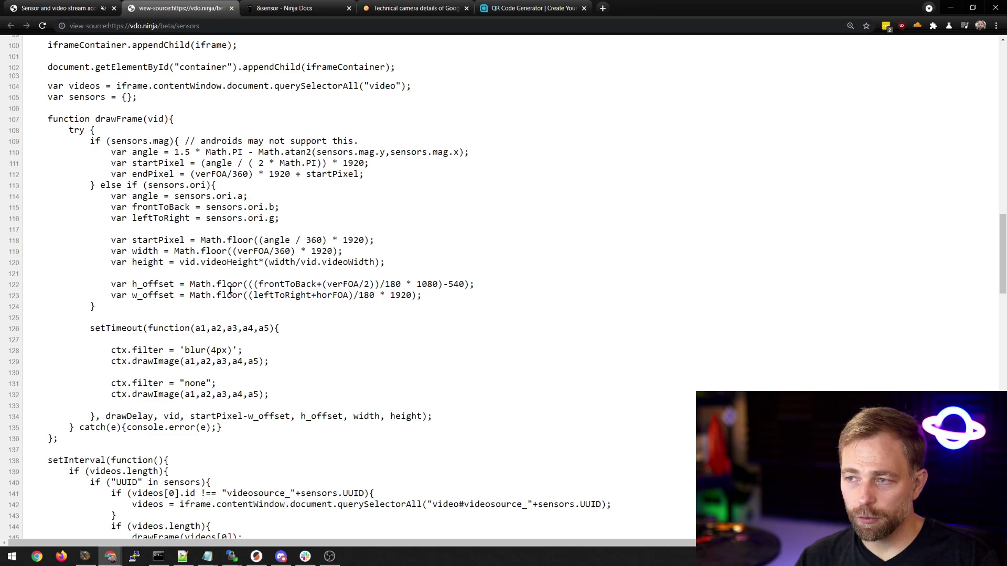
{"action": "scroll", "coordinate": [205, 325], "scroll_direction": "down", "scroll_amount": 1}
{"action": "left_click_drag", "start_coordinate": [26, 301], "coordinate": [288, 359]}
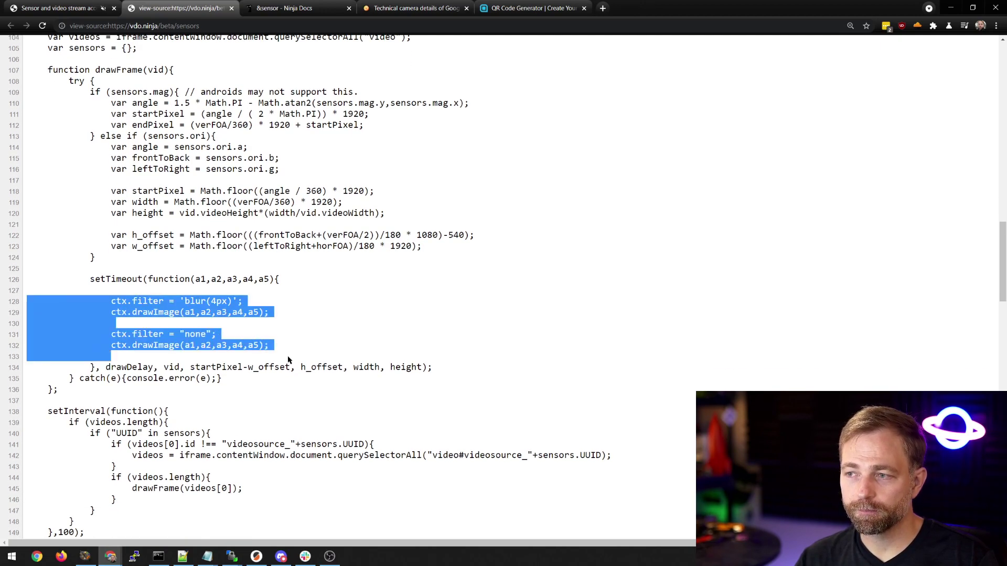
{"action": "left_click", "coordinate": [318, 357]}
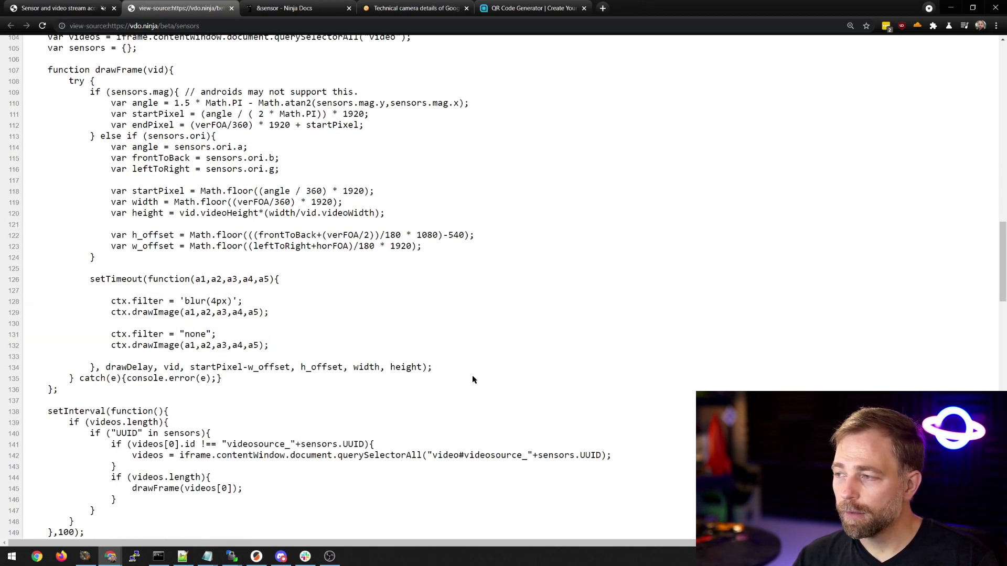
Return to the live sensors demo and scroll down toward the FOA sliders
{"action": "left_click", "coordinate": [58, 8]}
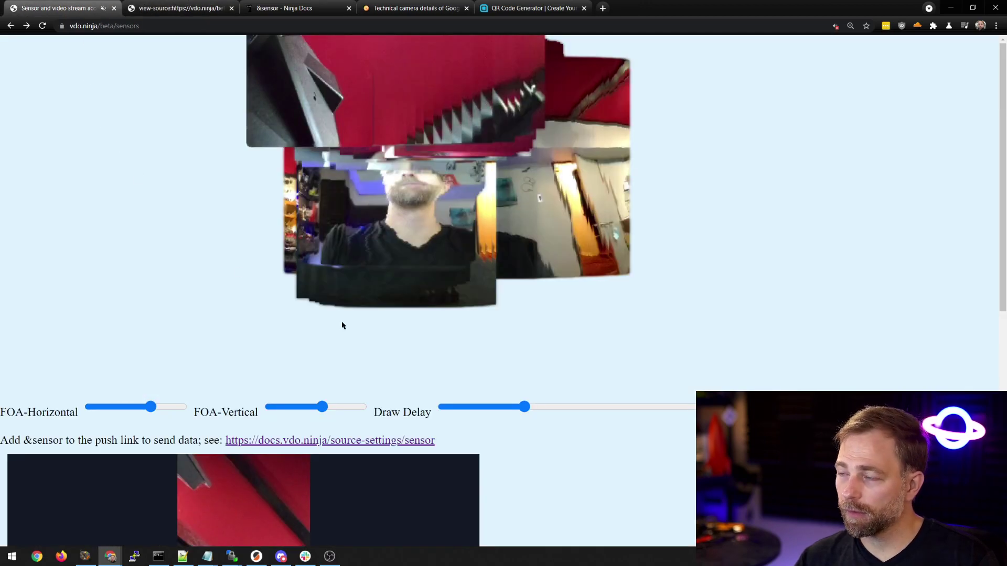
{"action": "scroll", "coordinate": [274, 451], "scroll_direction": "down", "scroll_amount": 1}
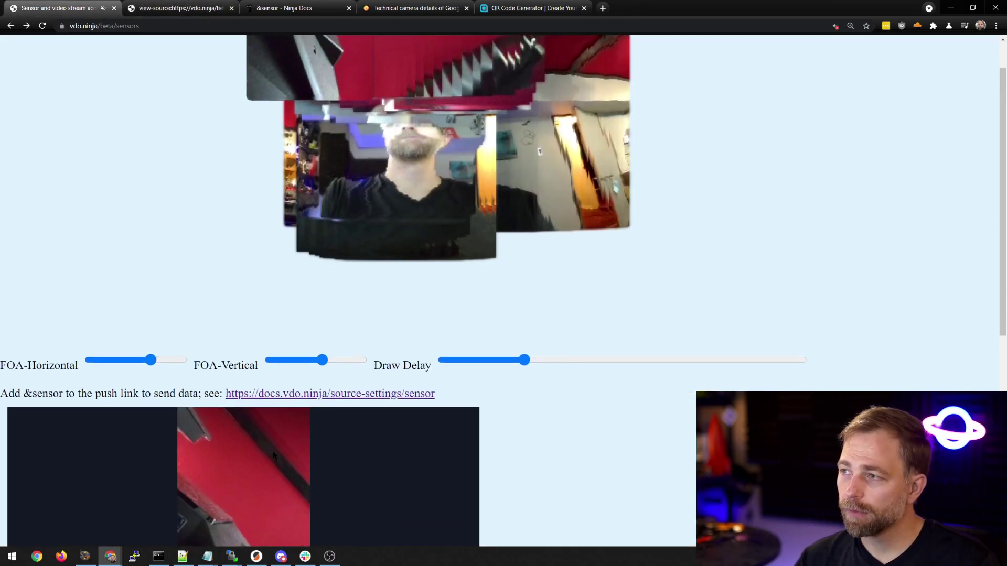
{"action": "scroll", "coordinate": [274, 457], "scroll_direction": "down", "scroll_amount": 2}
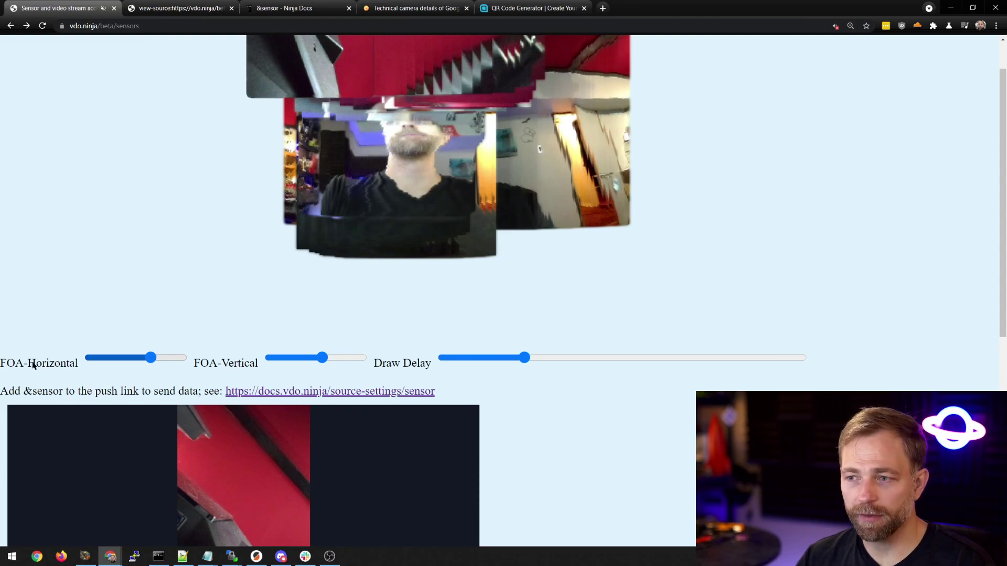
Find the Pixel 4a's 67.6° horizontal and 53.3° vertical field of view on Camera FV-5
{"action": "left_click", "coordinate": [414, 8]}
{"action": "scroll", "coordinate": [436, 152], "scroll_direction": "up", "scroll_amount": 5}
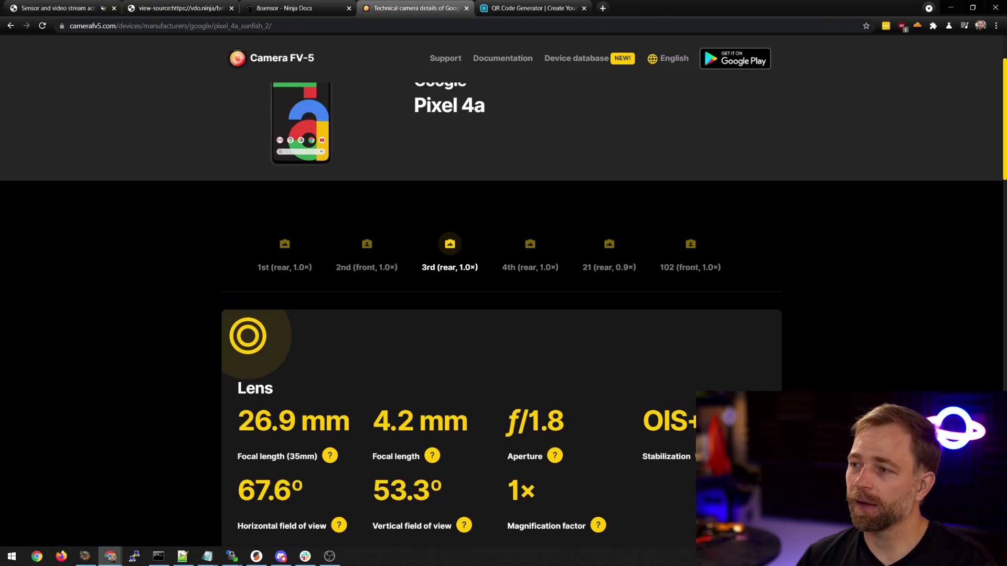
{"action": "scroll", "coordinate": [408, 334], "scroll_direction": "down", "scroll_amount": 3}
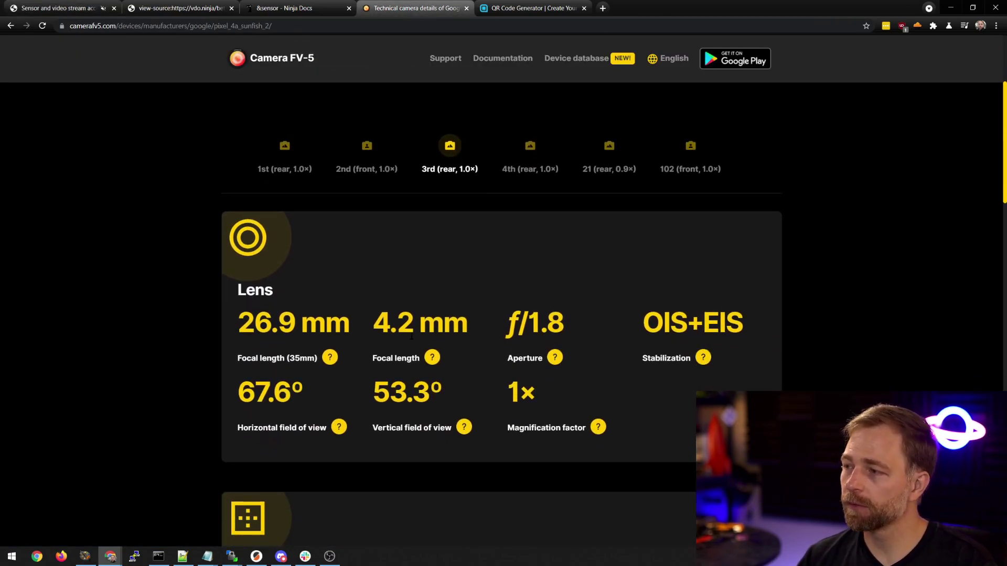
{"action": "scroll", "coordinate": [381, 391], "scroll_direction": "down", "scroll_amount": 1}
{"action": "double_click", "coordinate": [284, 348]}
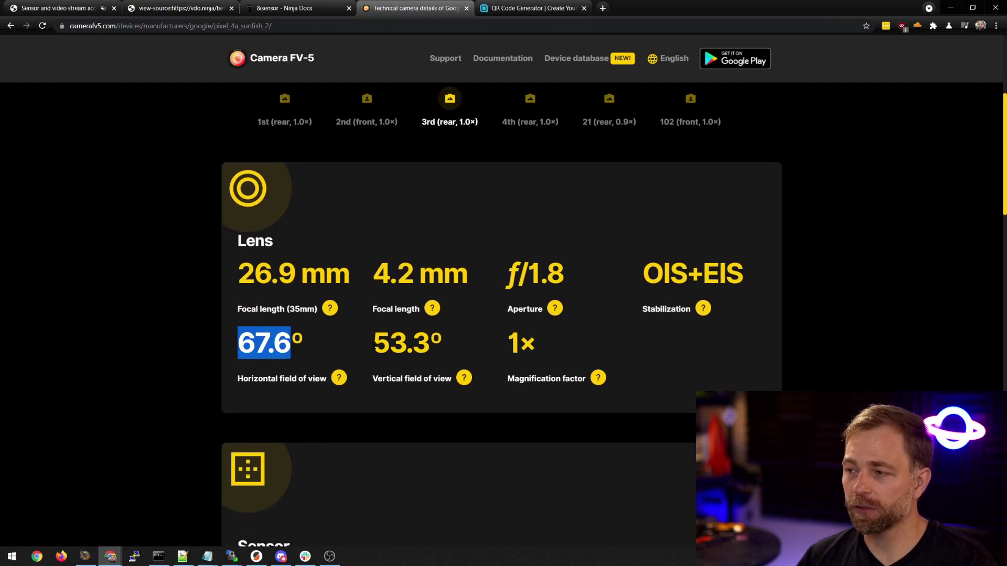
{"action": "left_click_drag", "start_coordinate": [375, 345], "coordinate": [432, 352]}
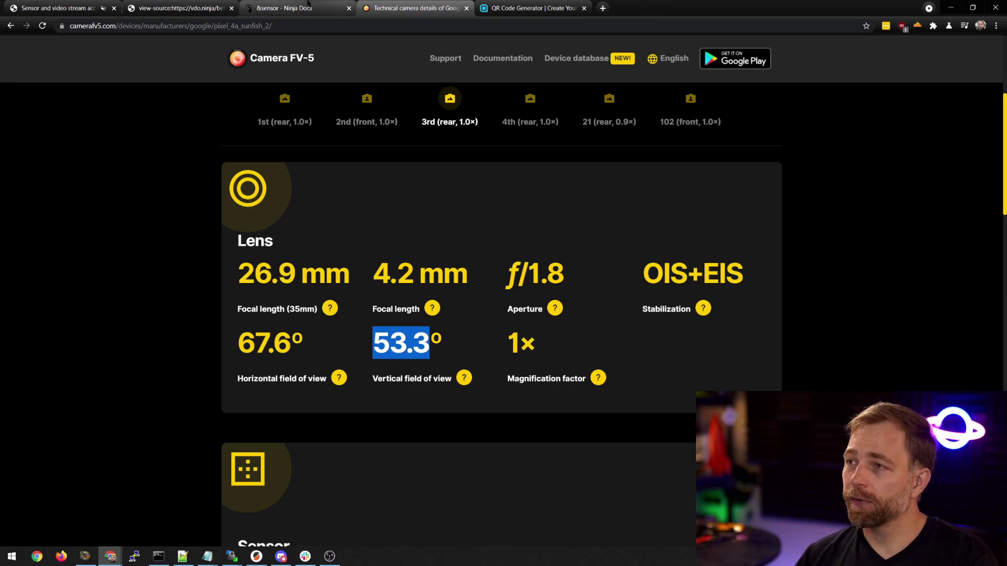
{"action": "left_click", "coordinate": [178, 8]}
{"action": "left_click", "coordinate": [58, 8]}
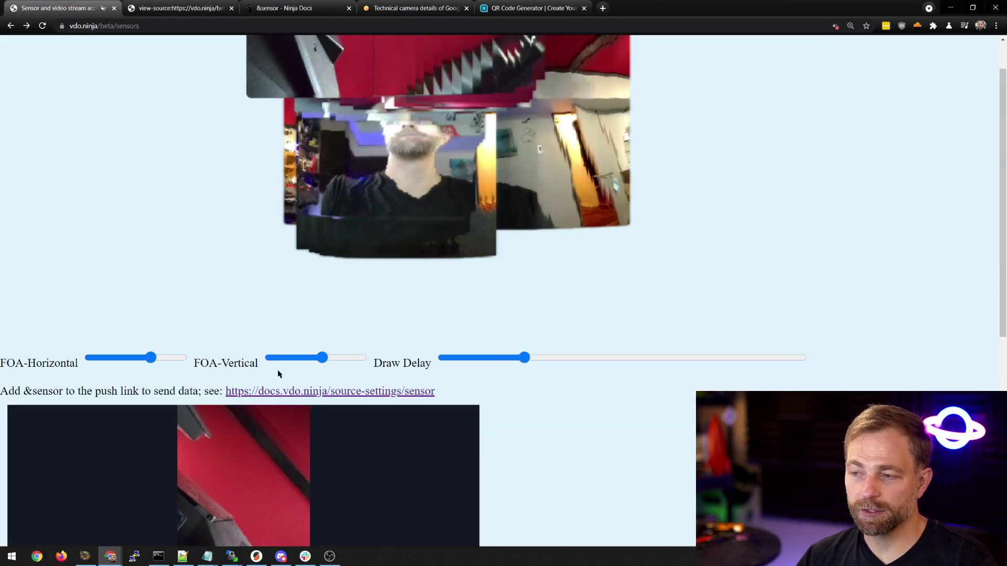
Pan the phone around with FOA-Vertical at 53, then highlight the orientation position code, lines 114–122
{"action": "mouse_move", "coordinate": [288, 360]}
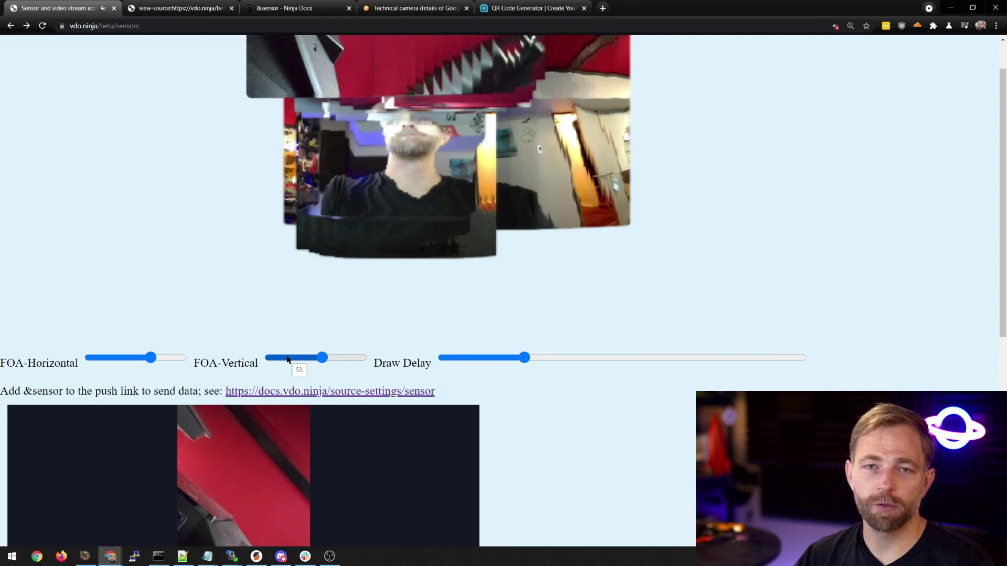
{"action": "scroll", "coordinate": [286, 357], "scroll_direction": "up", "scroll_amount": 1}
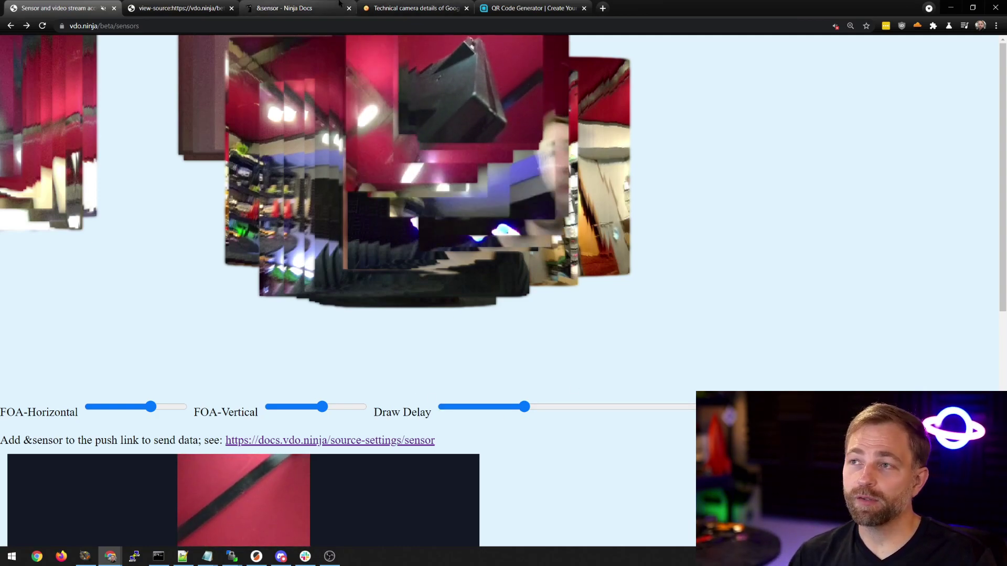
{"action": "left_click", "coordinate": [202, 8]}
{"action": "left_click_drag", "start_coordinate": [111, 147], "coordinate": [337, 236]}
{"action": "left_click", "coordinate": [336, 236]}
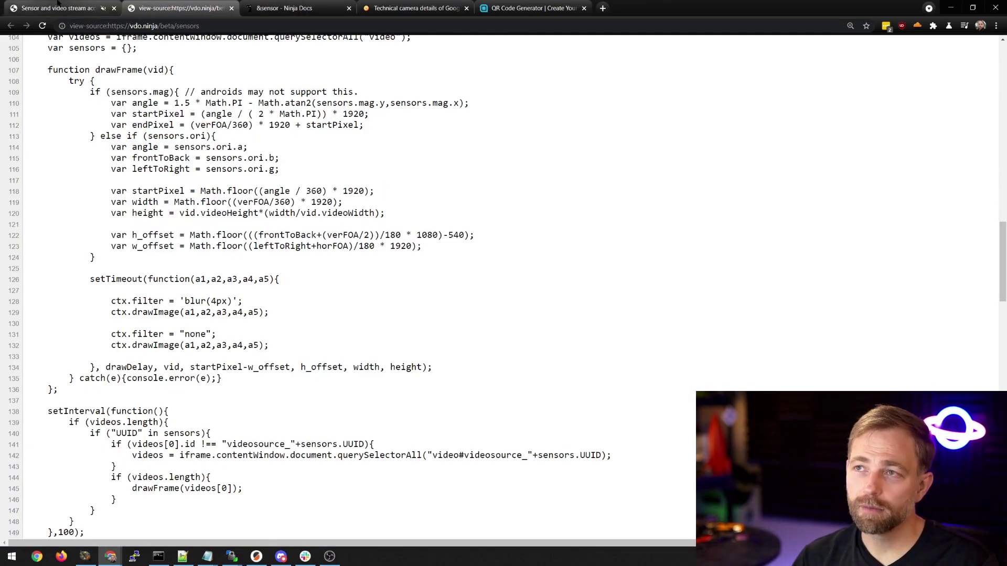
{"action": "left_click", "coordinate": [58, 3]}
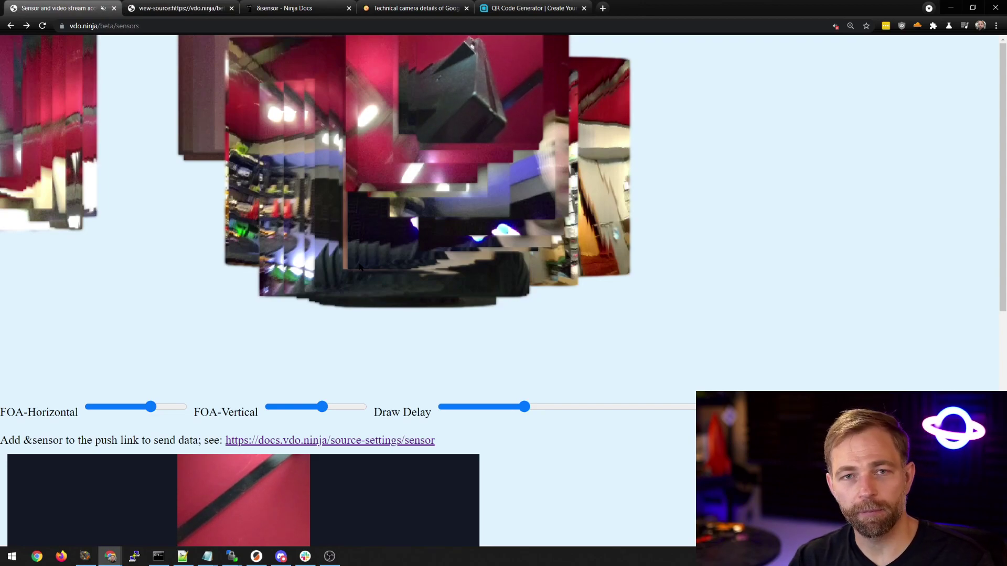